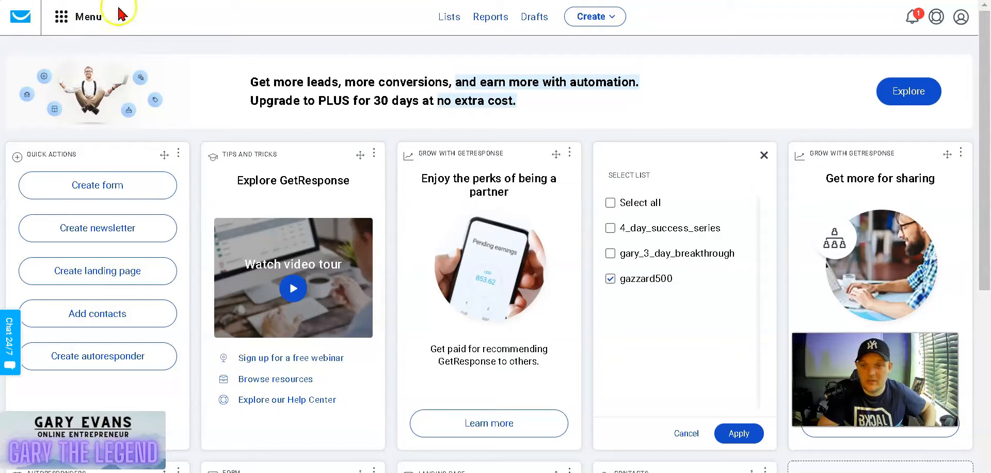
Start creating a new landing page from the landing page manager.
click(62, 23)
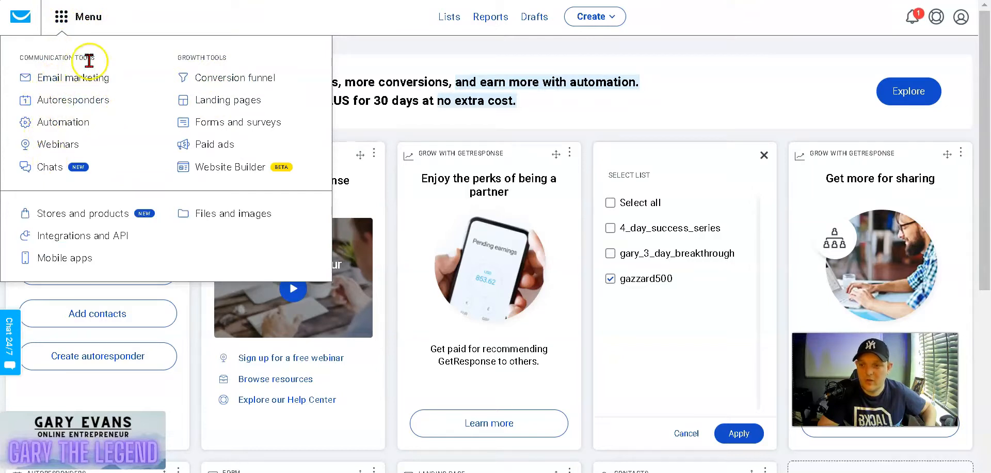
click(214, 100)
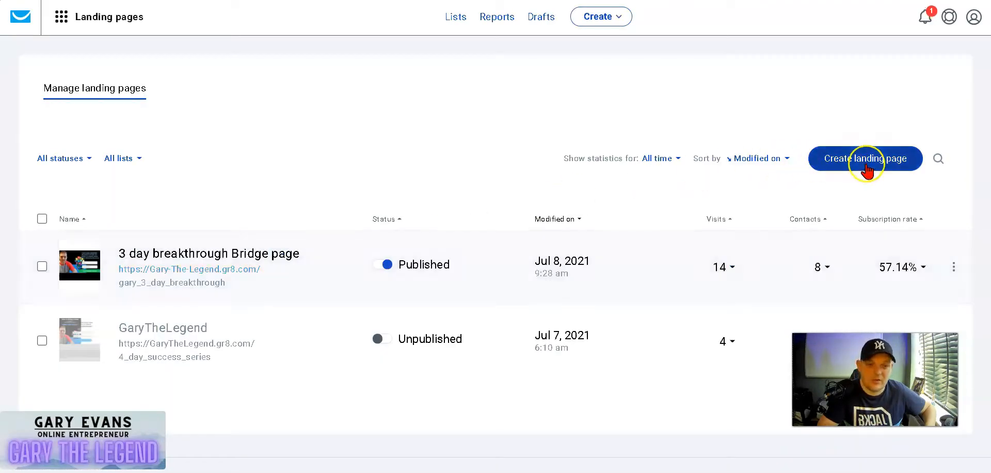
click(867, 160)
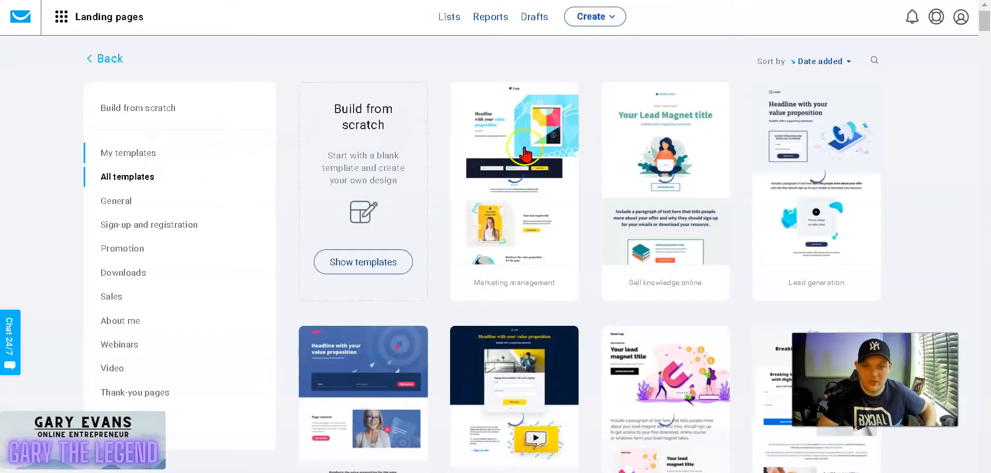
Browse the full landing page template collection and select the Read My Blog template.
mouse_move(661, 159)
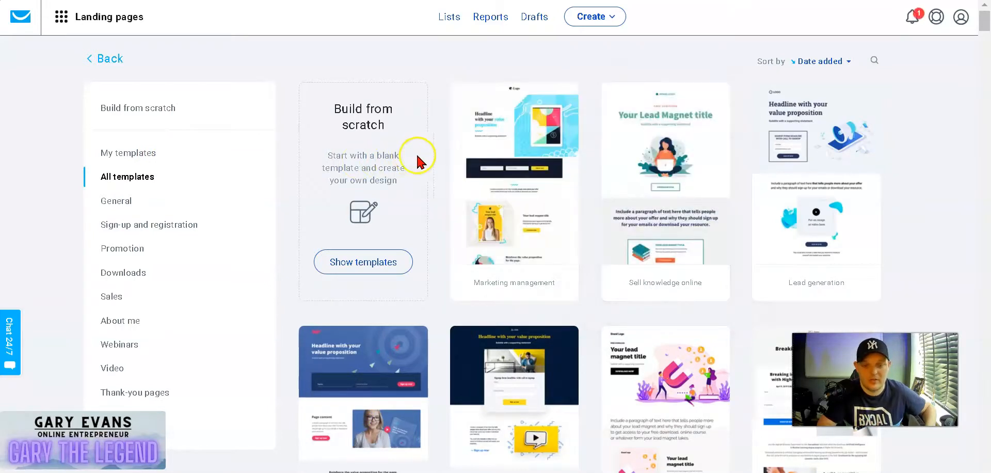
scroll(417, 156, down, 7)
scroll(695, 204, down, 2)
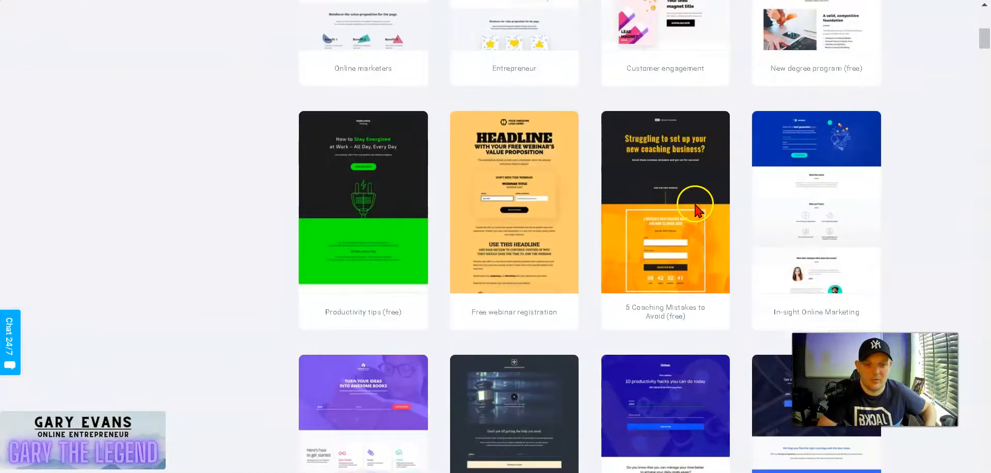
scroll(776, 211, down, 6)
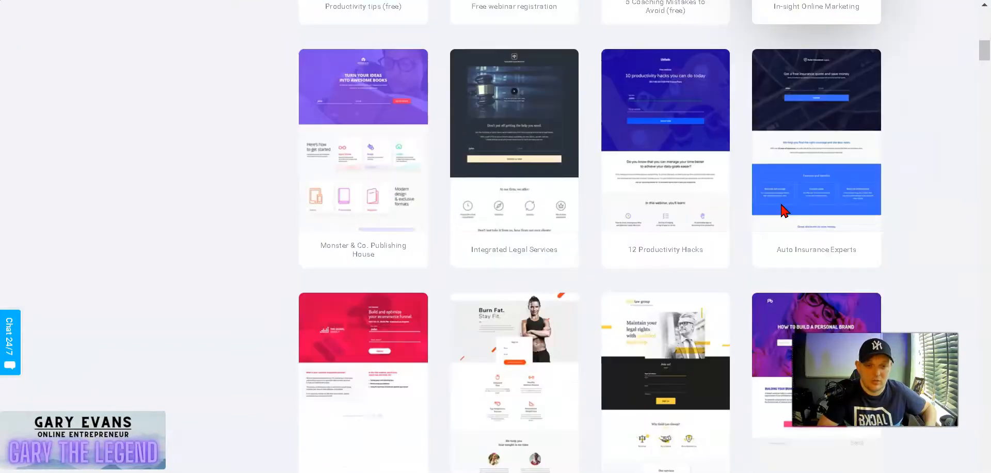
scroll(781, 210, down, 14)
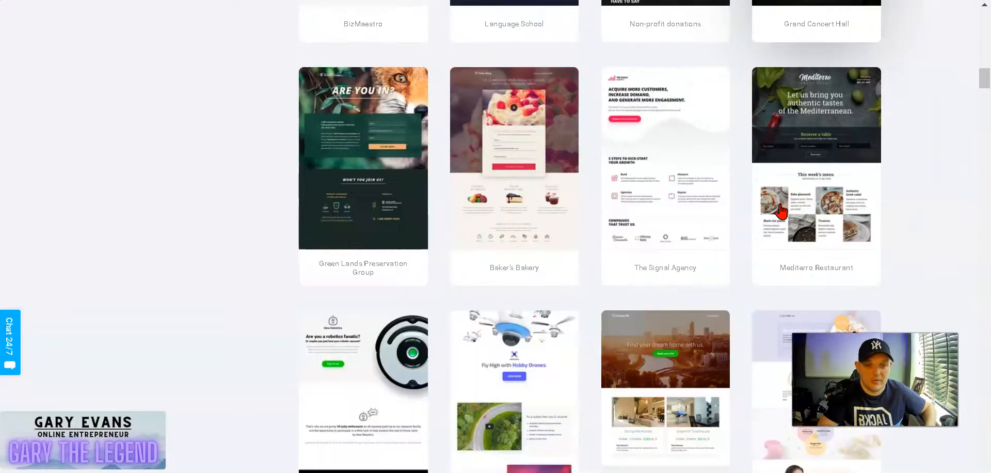
scroll(777, 210, down, 15)
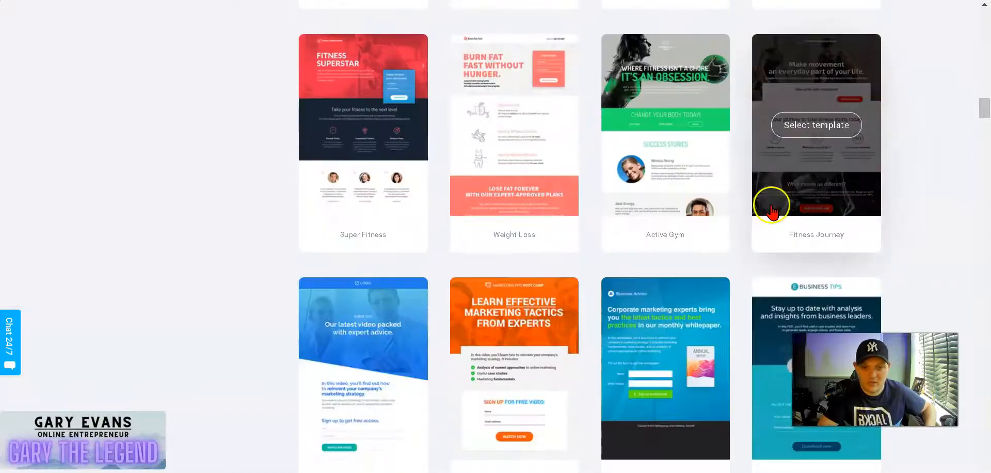
scroll(771, 208, down, 1)
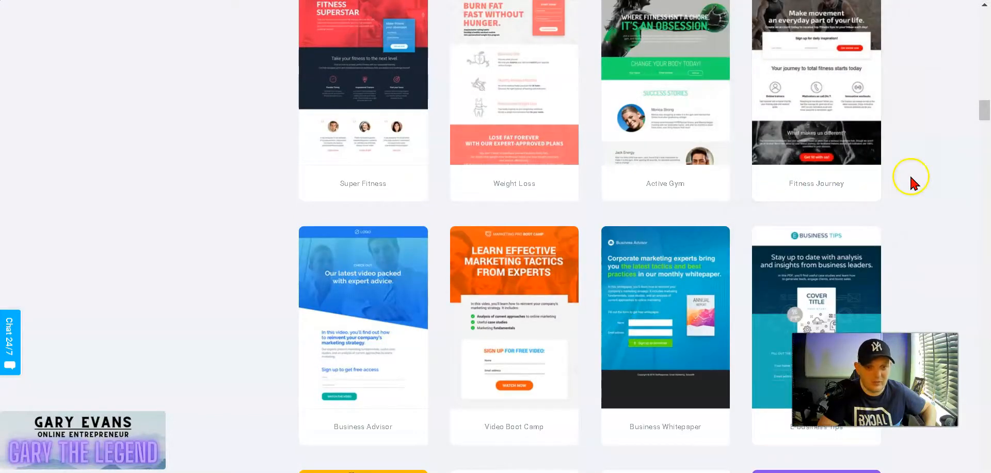
scroll(911, 178, down, 8)
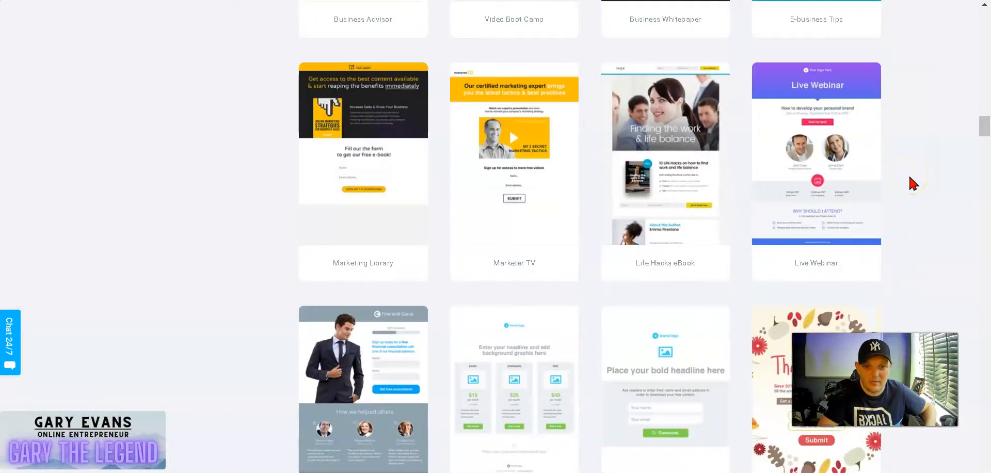
scroll(912, 183, down, 5)
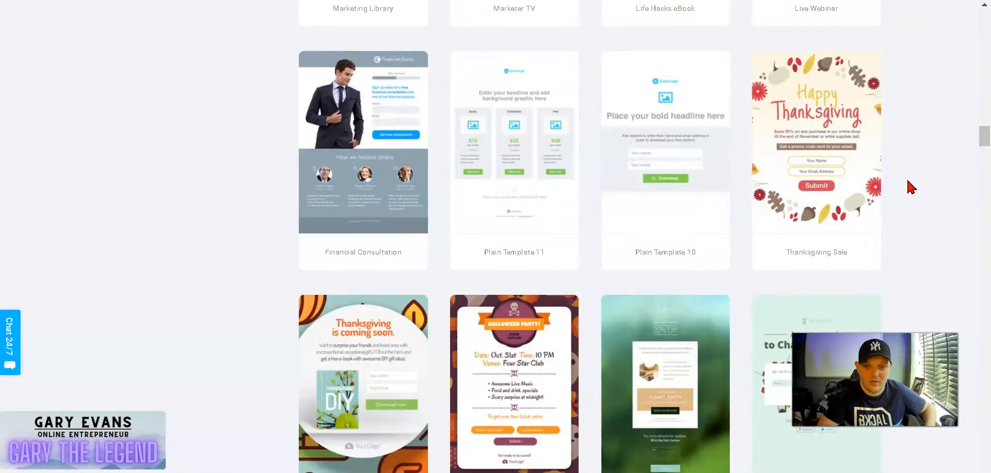
scroll(903, 193, down, 15)
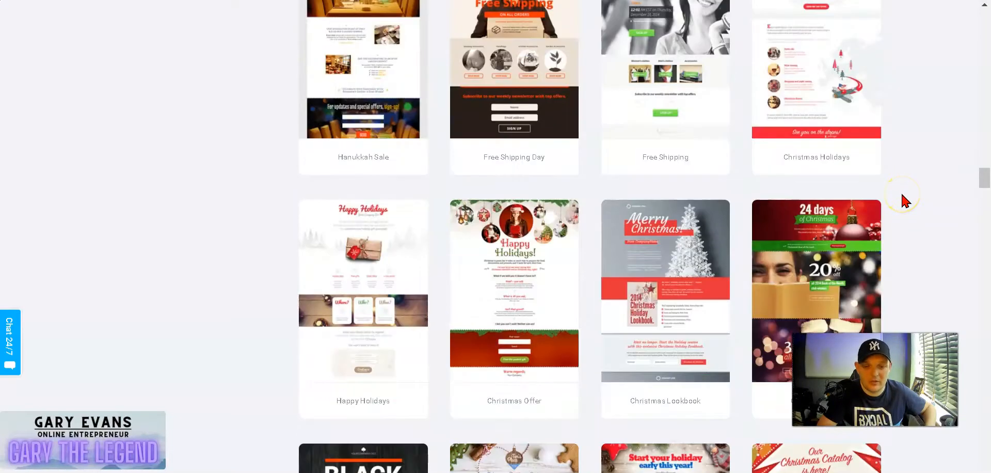
scroll(906, 201, down, 10)
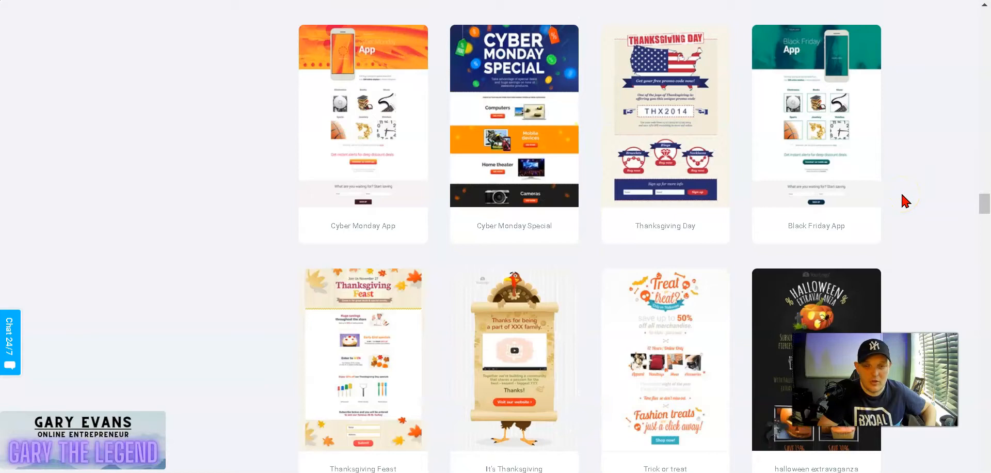
scroll(906, 201, down, 14)
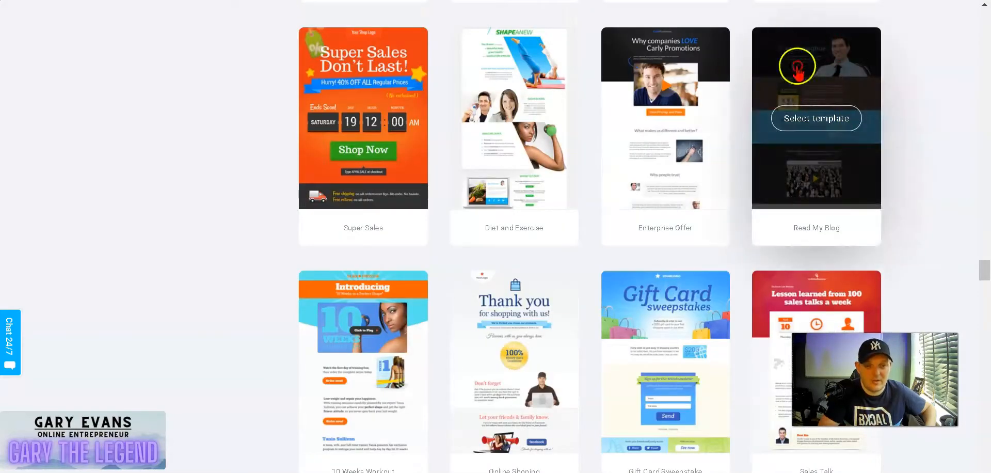
mouse_move(835, 133)
click(829, 117)
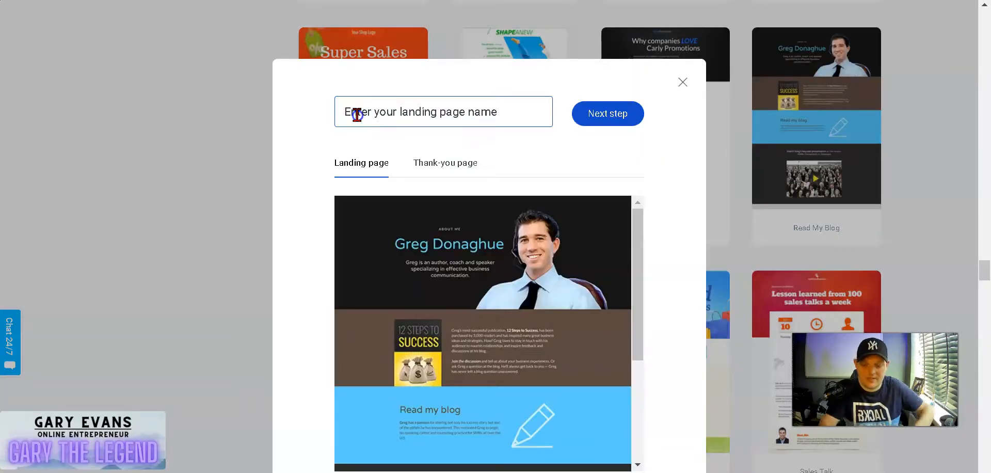
Name the landing page TEST, check its thank-you page preview, and open the landing page in the editor.
text(TEST)
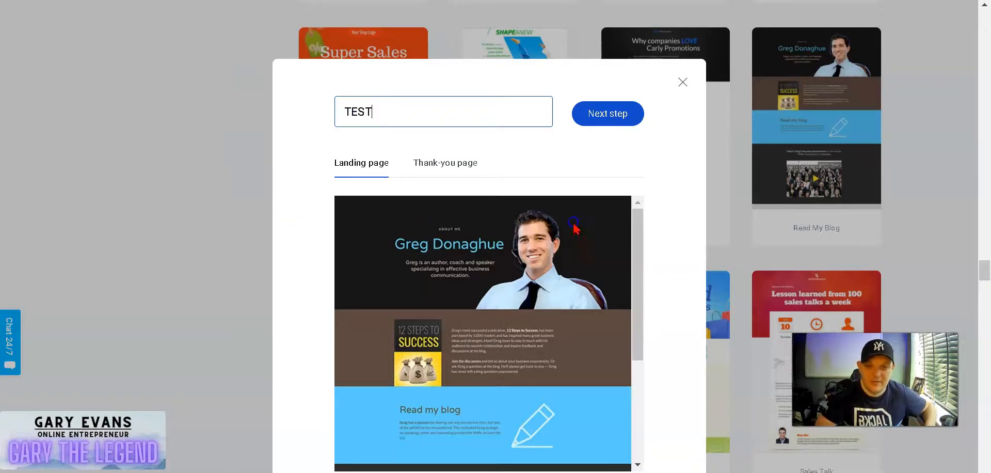
click(448, 161)
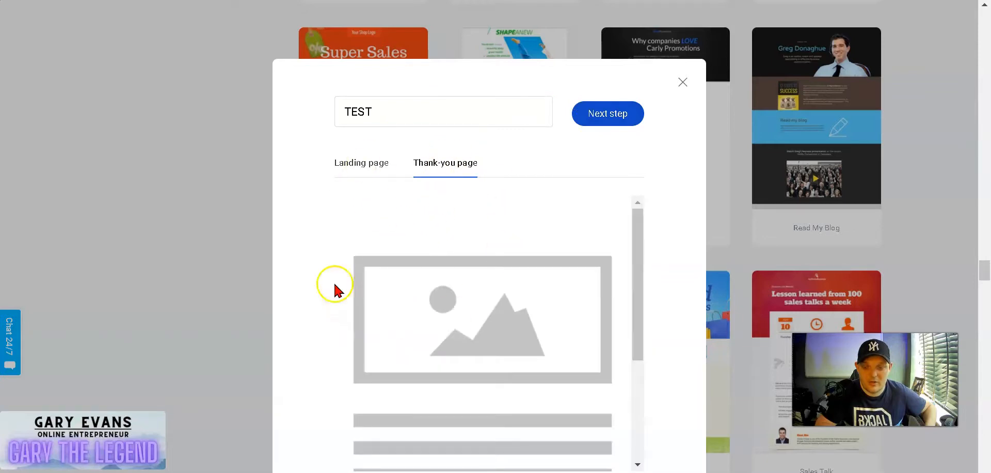
click(356, 172)
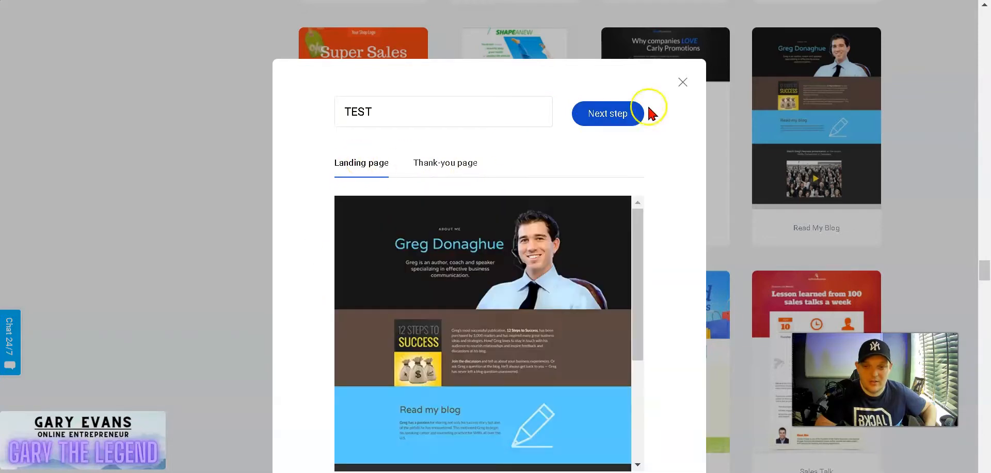
click(598, 115)
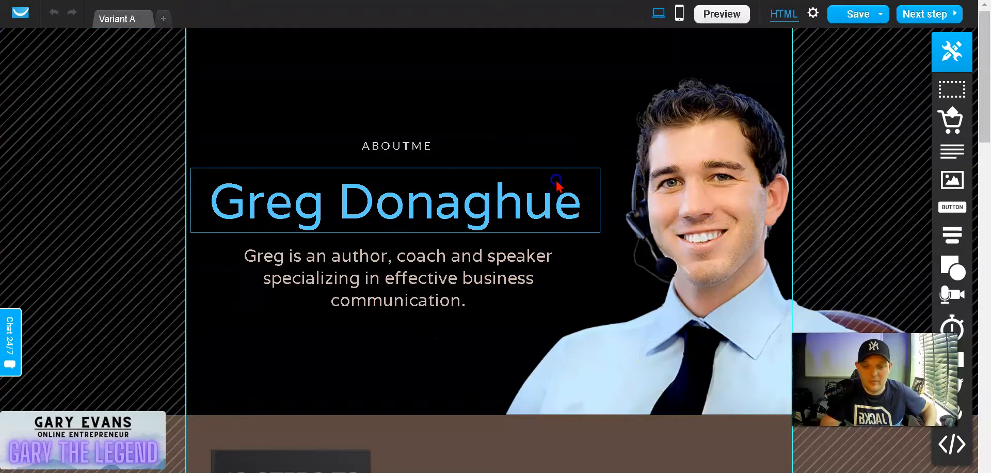
Delete the yellow contact section, the testimonial section, the keynote video section and the 12 Steps to Success book section from the page.
scroll(557, 182, down, 15)
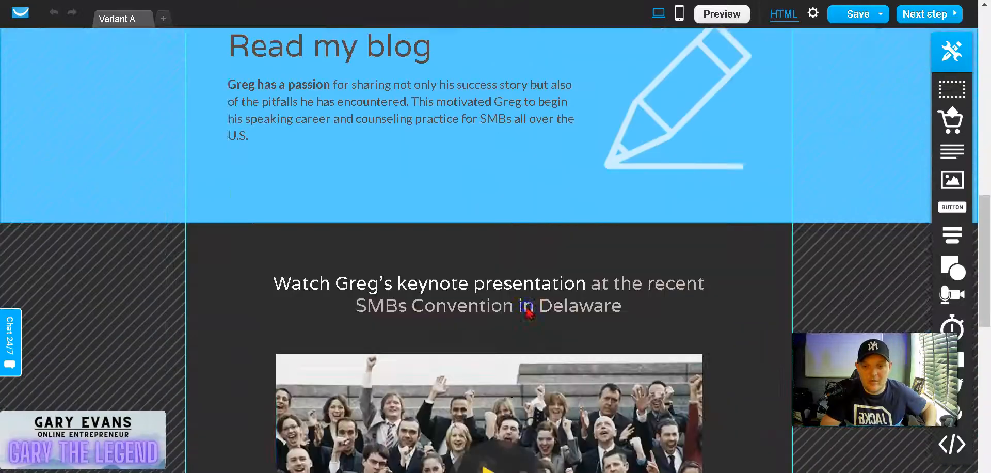
scroll(526, 310, down, 12)
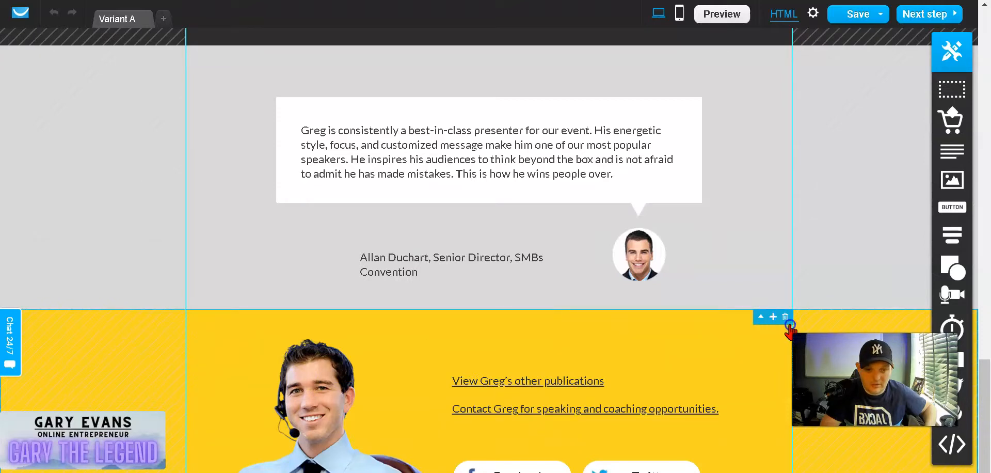
click(785, 317)
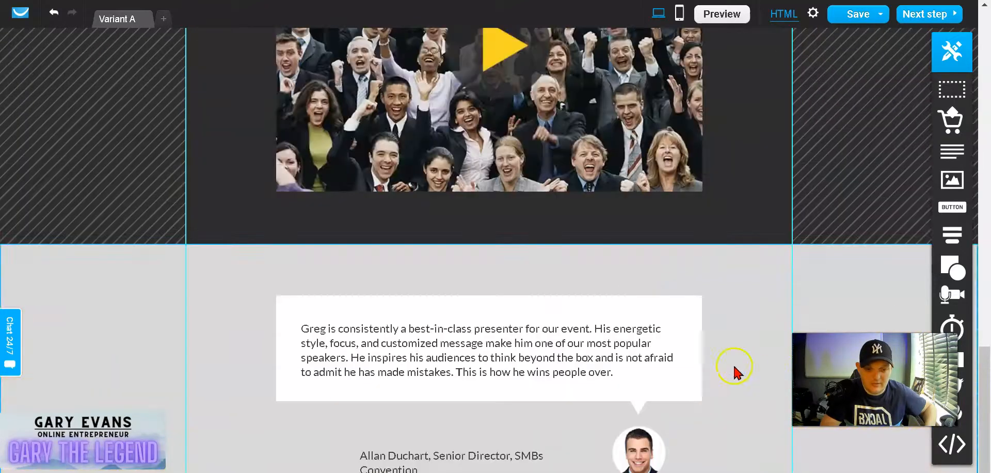
click(786, 252)
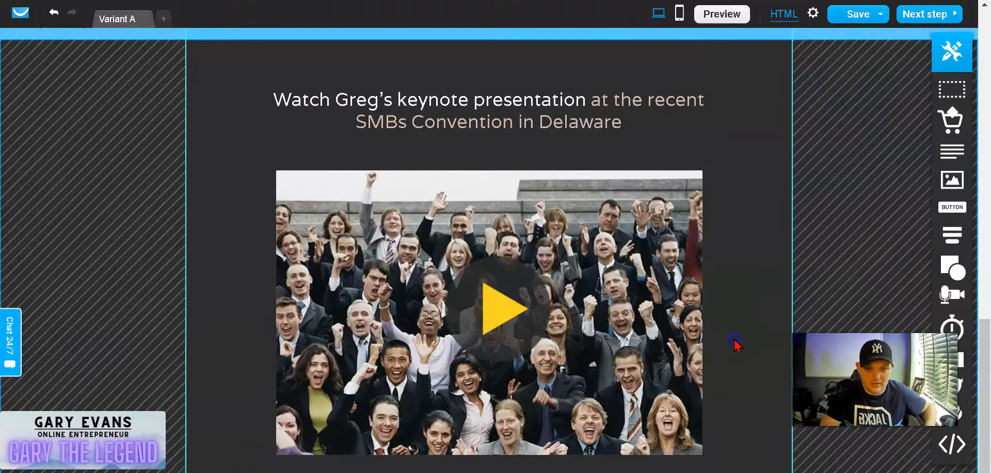
scroll(738, 340, up, 5)
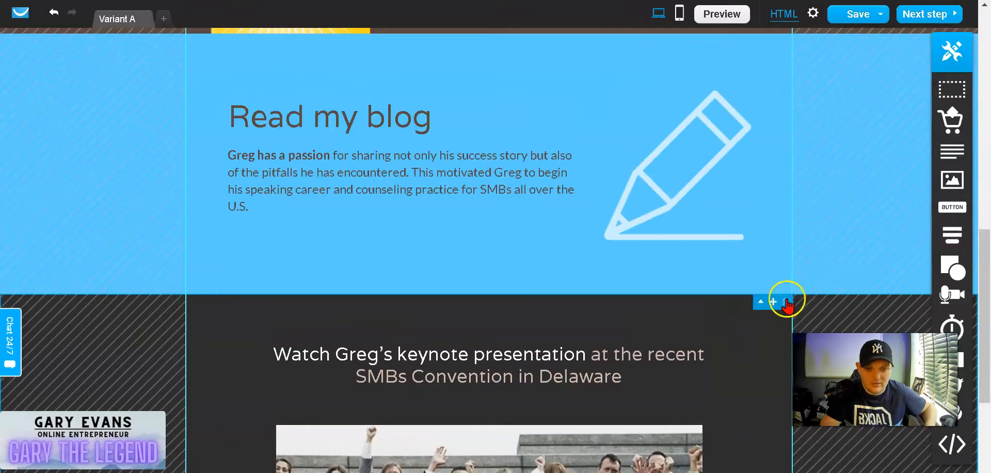
scroll(692, 359, up, 6)
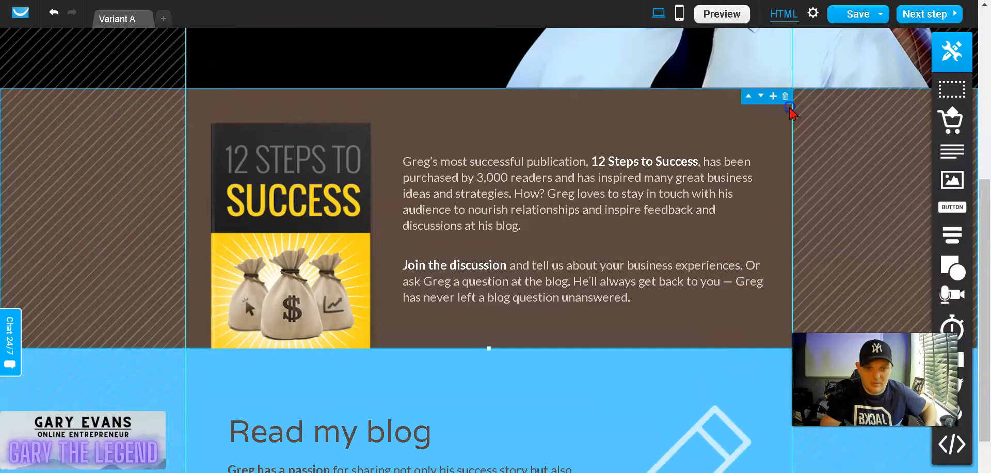
click(789, 97)
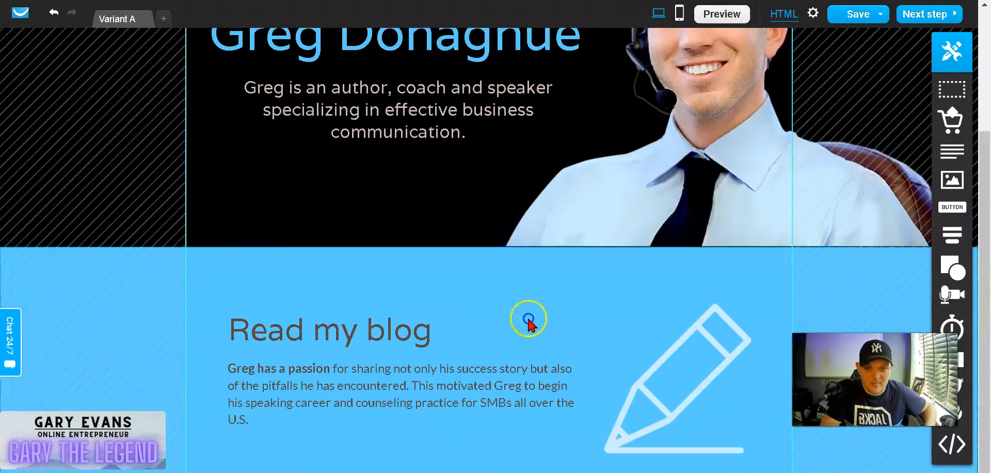
Replace the large blue name heading in the header section with the page owner's full name.
scroll(349, 336, up, 3)
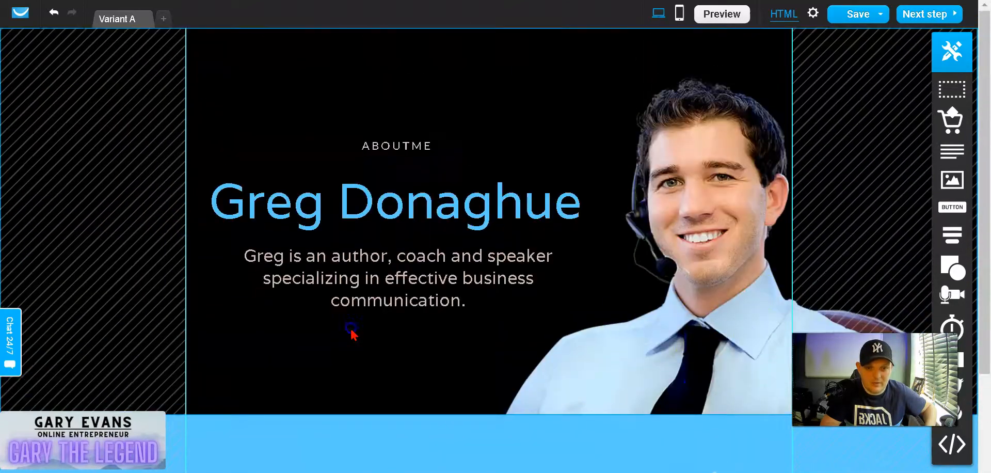
scroll(531, 230, down, 3)
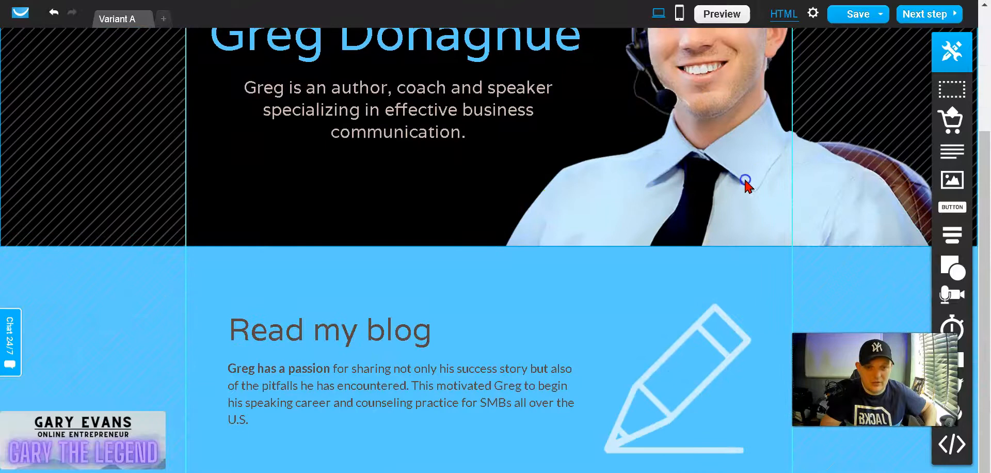
scroll(504, 263, up, 3)
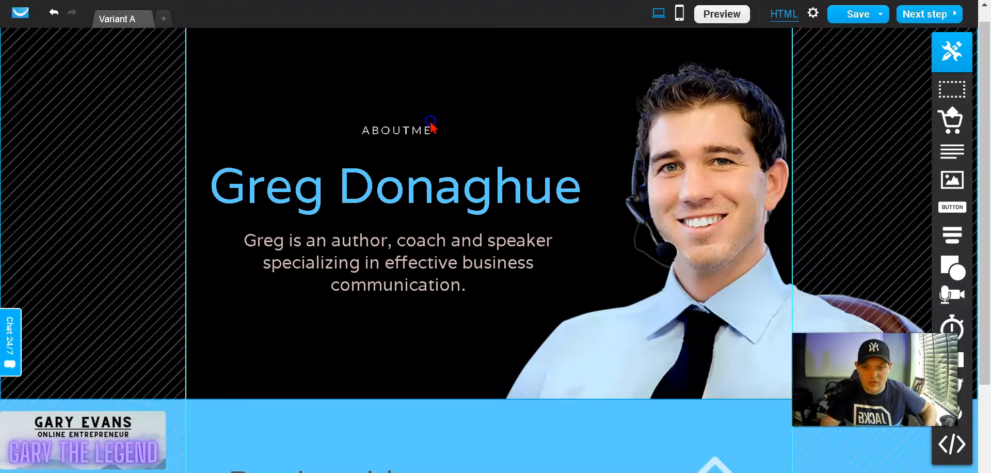
click(461, 194)
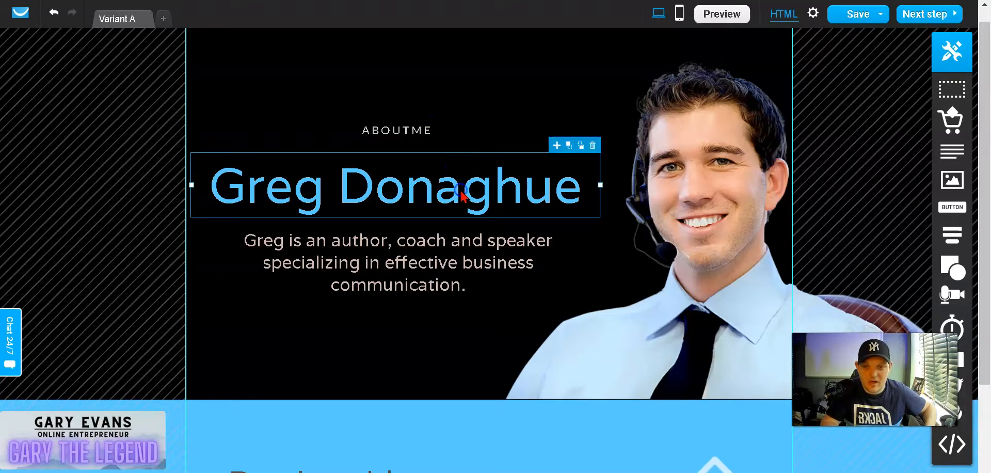
double_click(531, 191)
text(G)
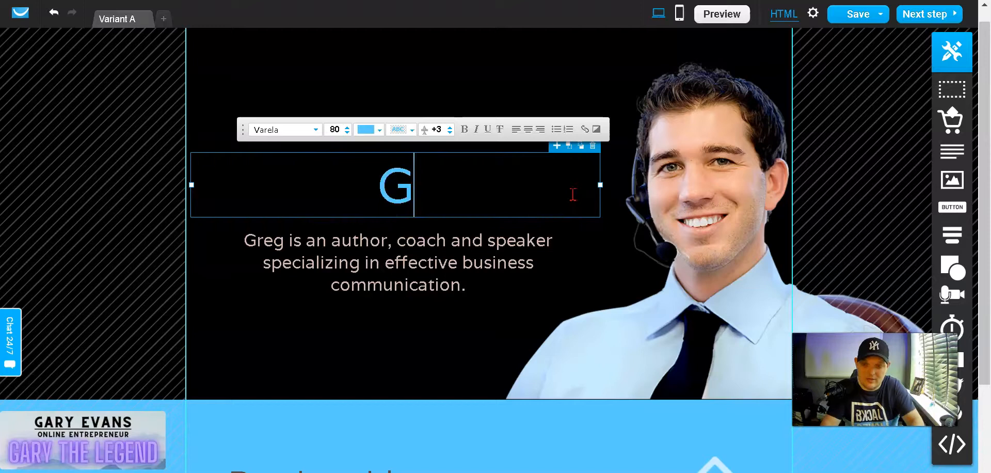
text(ary Ev)
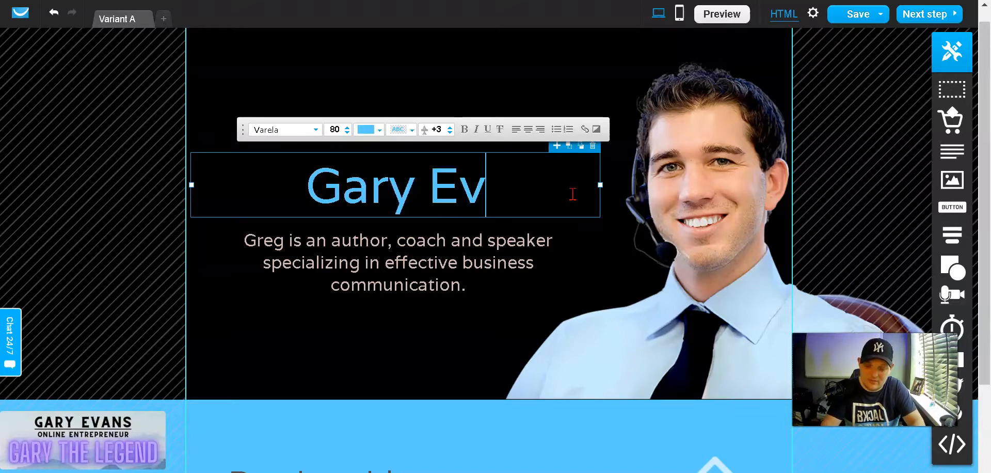
text(ans)
click(578, 258)
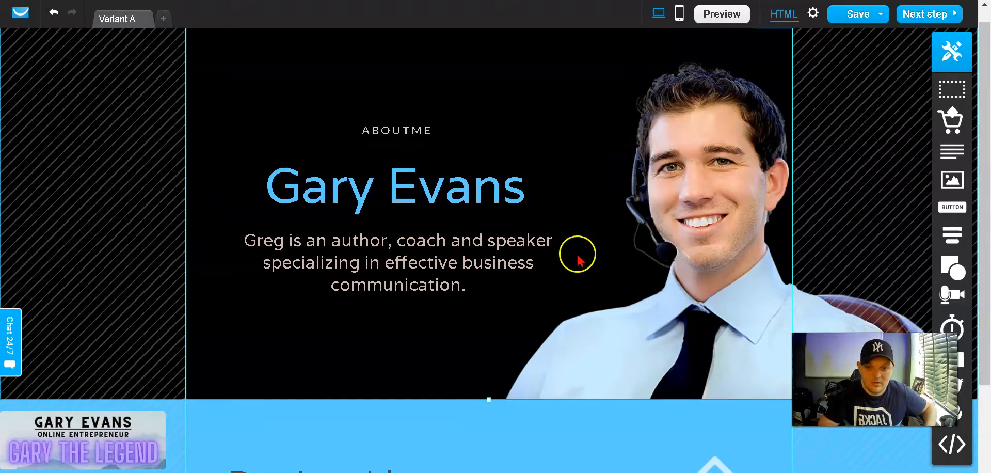
Replace the description below the name heading with "As A Fulltime Affiliate Marketer I Want To Make It My Personal Goal To Help You Succeed".
double_click(420, 261)
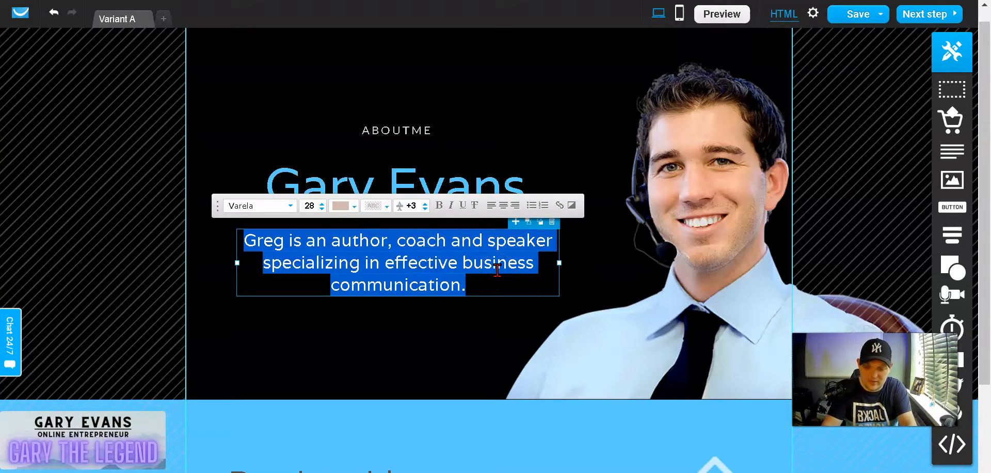
text(As A Fulltime Affiliate Marketer I Wa)
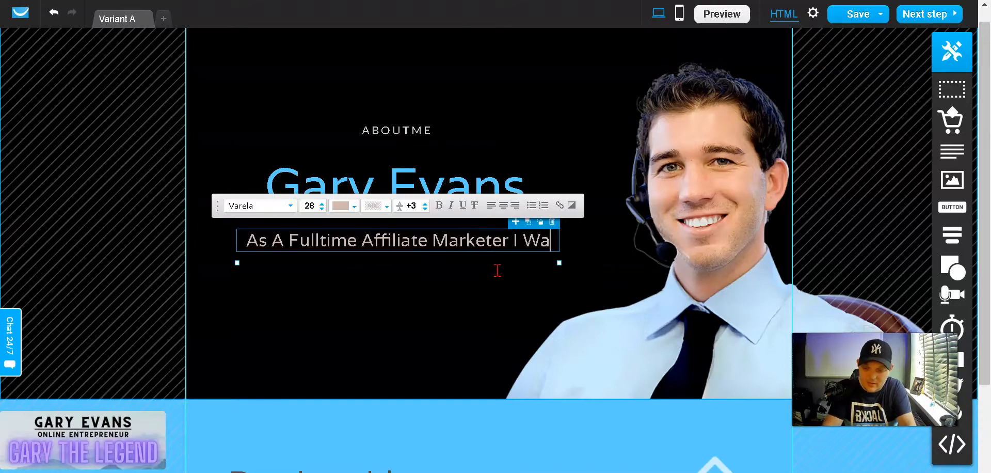
text(nt To Make It)
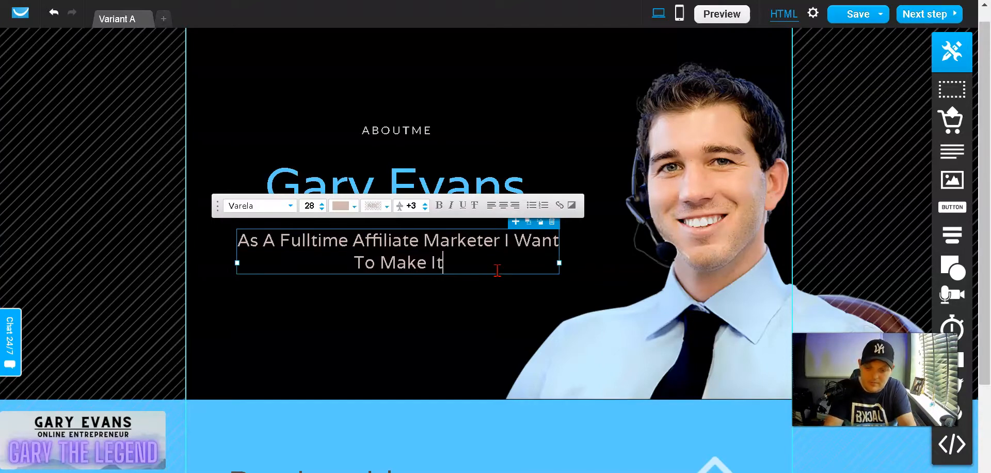
text( My Personal Goal To H)
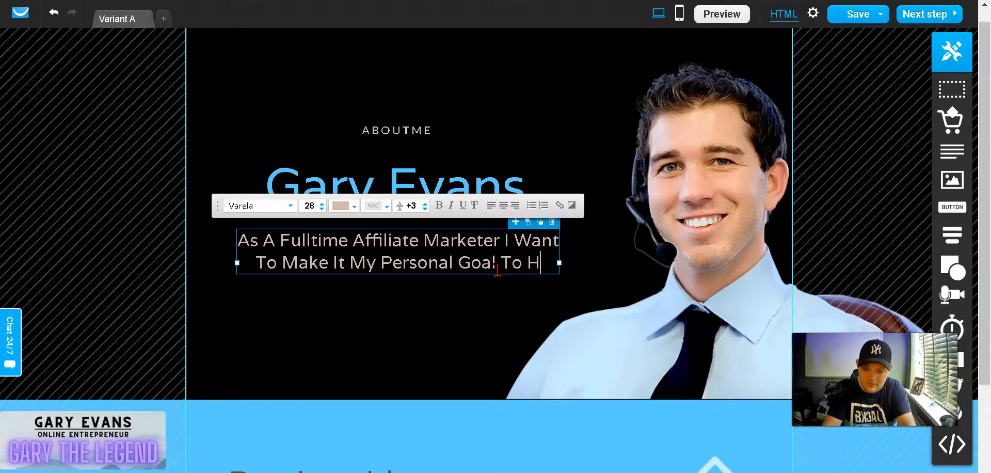
text(elp Yo)
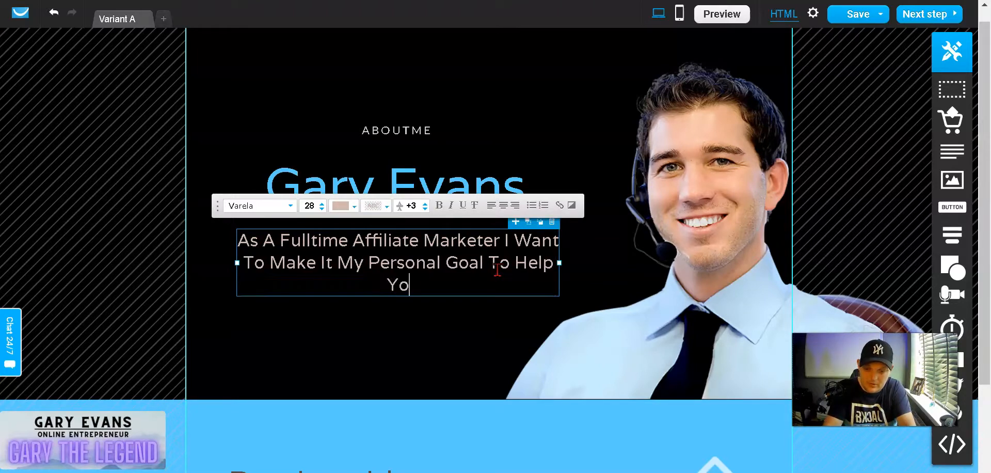
text(u Succeee)
key(BackSpace)
text(d)
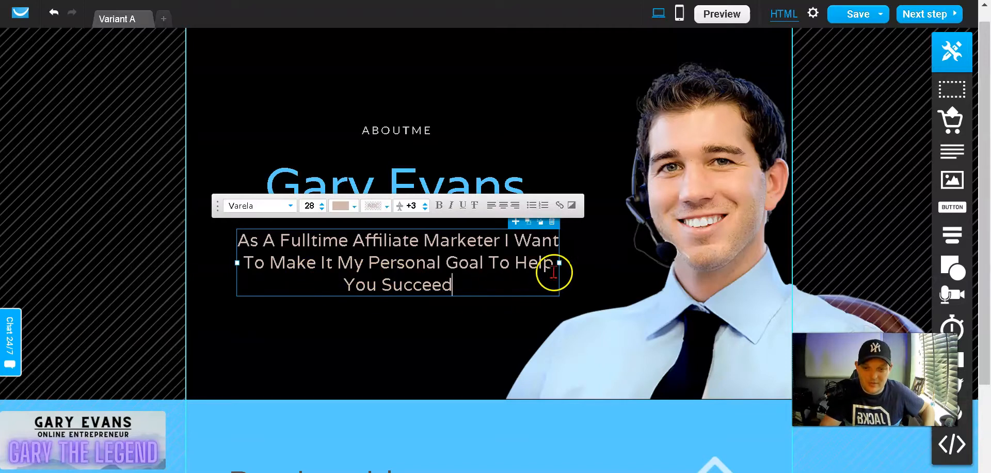
Widen the description text box on both sides so its text fits on two lines.
drag(559, 262, 628, 262)
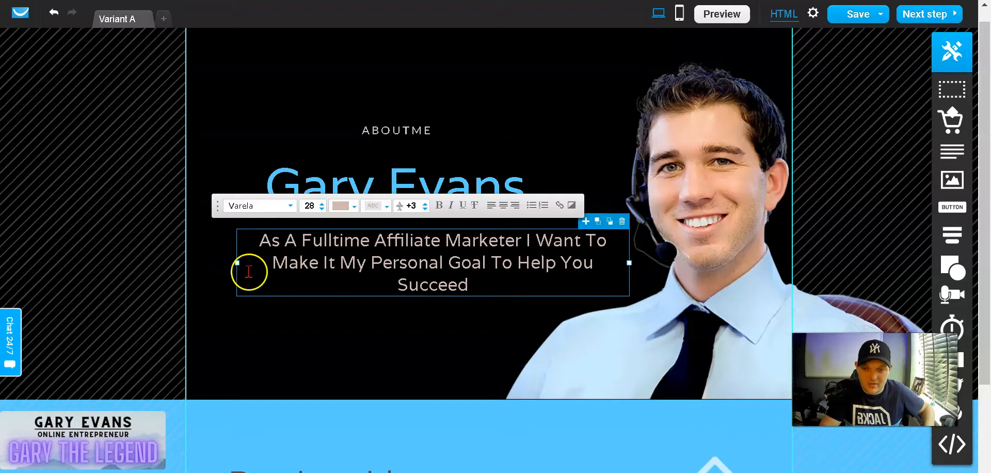
click(233, 264)
click(285, 264)
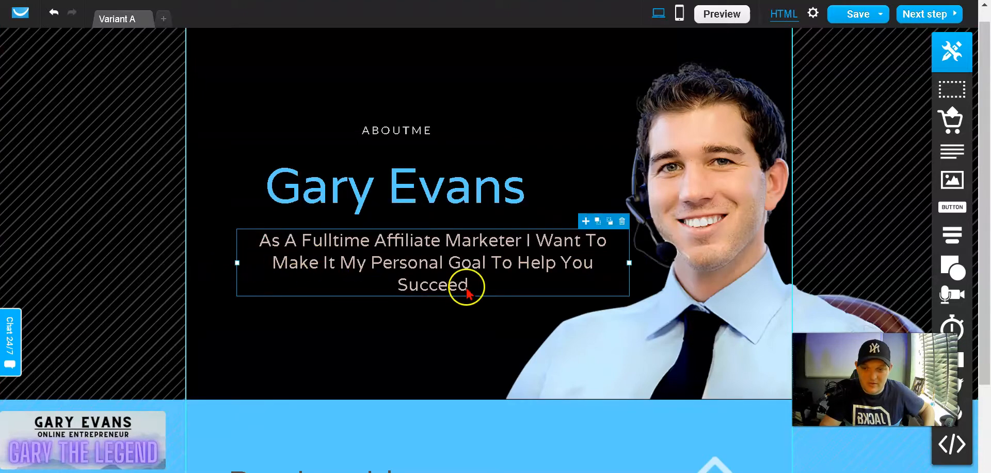
drag(237, 262, 210, 265)
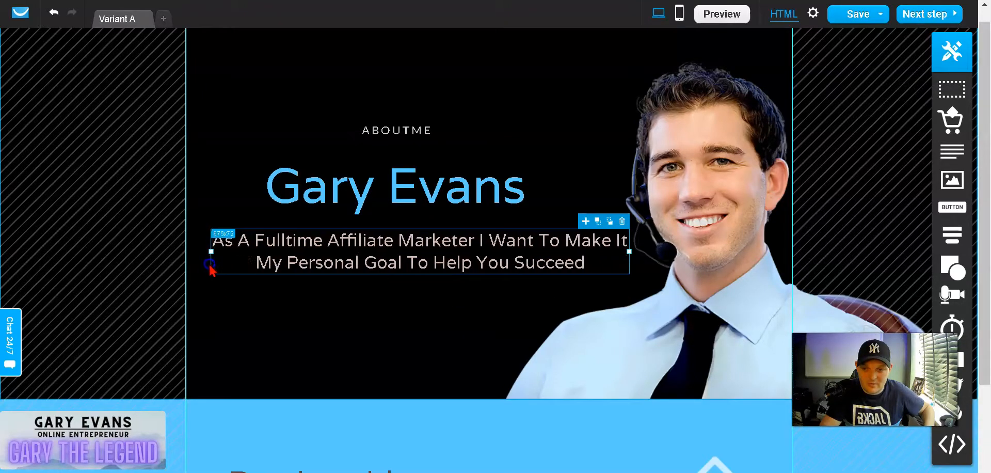
Set the font size of the whole description text to 36.
double_click(399, 261)
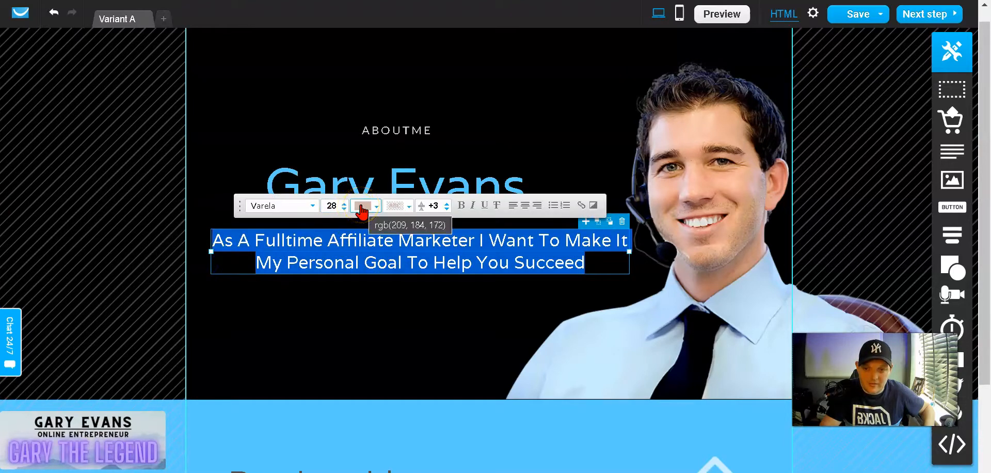
click(343, 203)
click(344, 203)
click(344, 202)
click(344, 203)
click(344, 203)
click(344, 203)
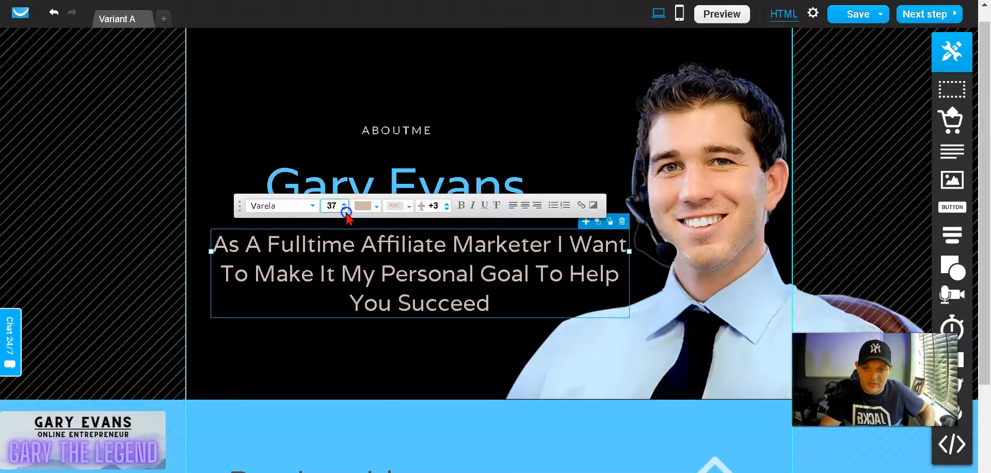
click(344, 208)
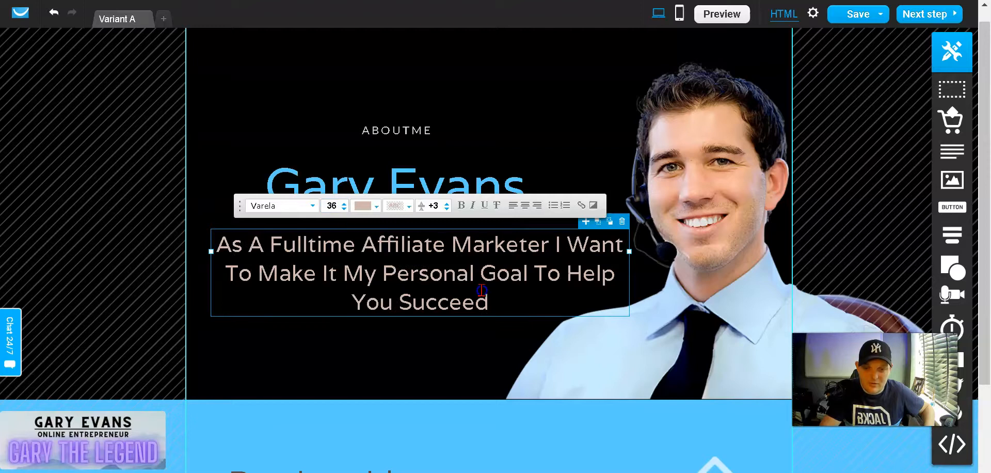
Start a new line at "To Help You Succeed" in the description and delete the small ABOUTME label above the heading.
click(553, 277)
key(Return)
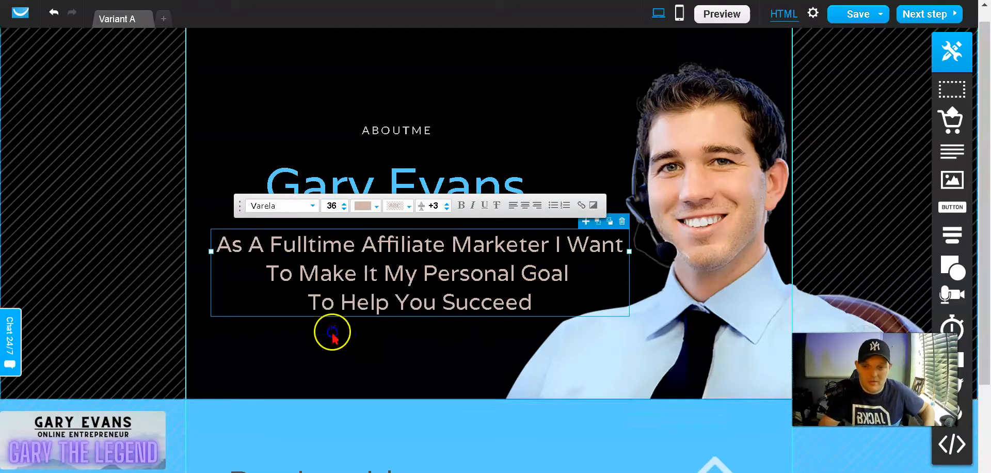
click(333, 379)
click(396, 132)
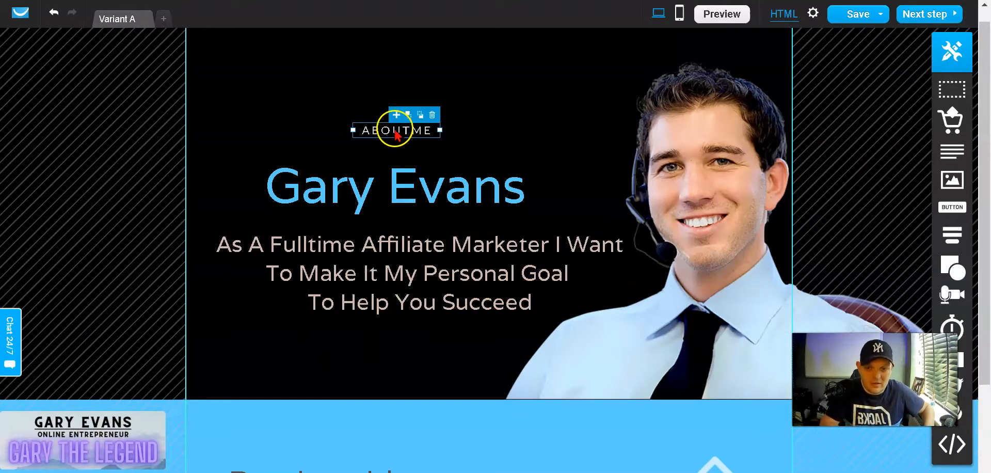
click(432, 115)
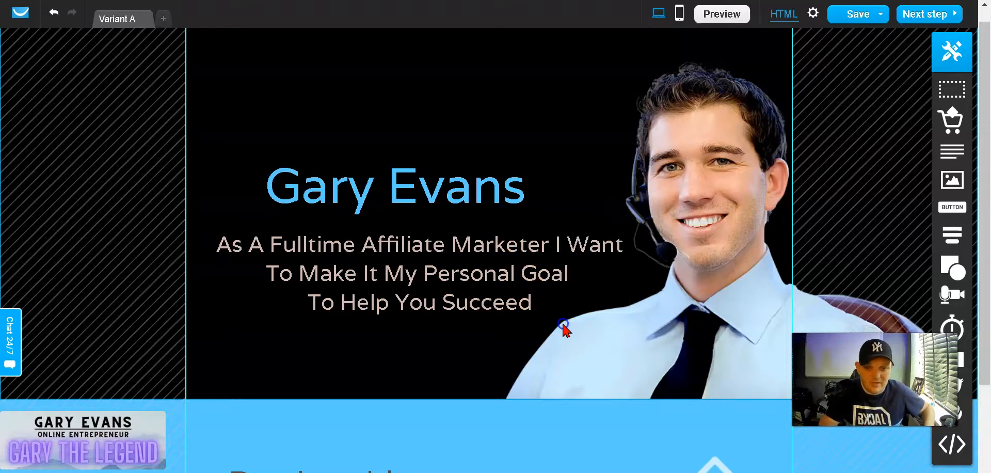
Open the background image settings of the black header section.
click(704, 294)
click(691, 238)
scroll(516, 420, down, 3)
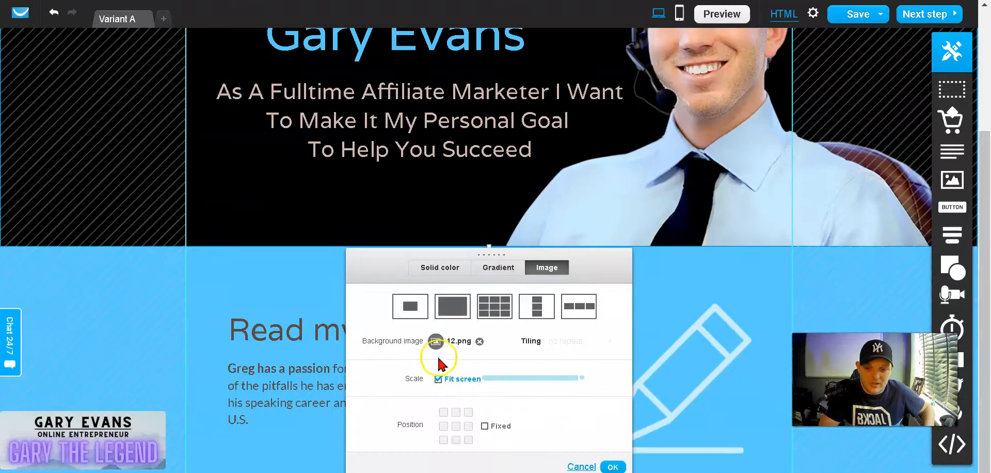
Try the single-image and full-size layouts and a middle-left position for the header background 12.png.
click(418, 304)
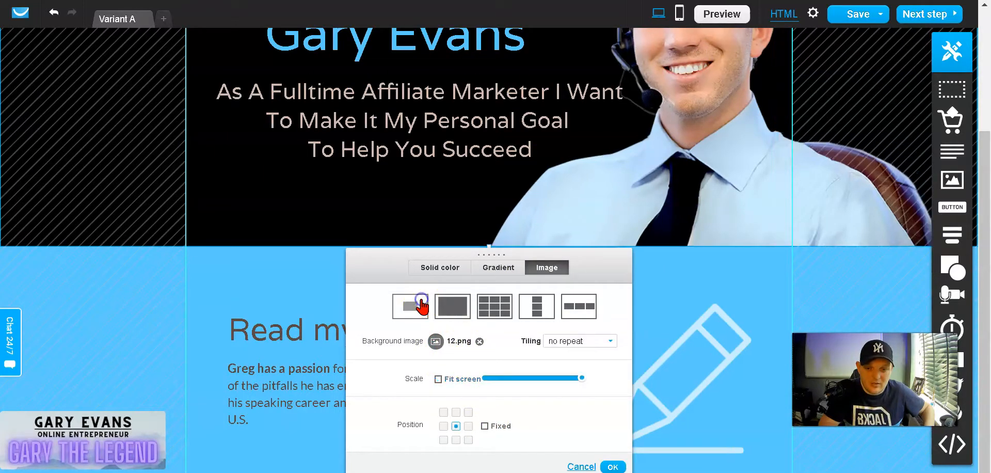
click(460, 313)
click(444, 425)
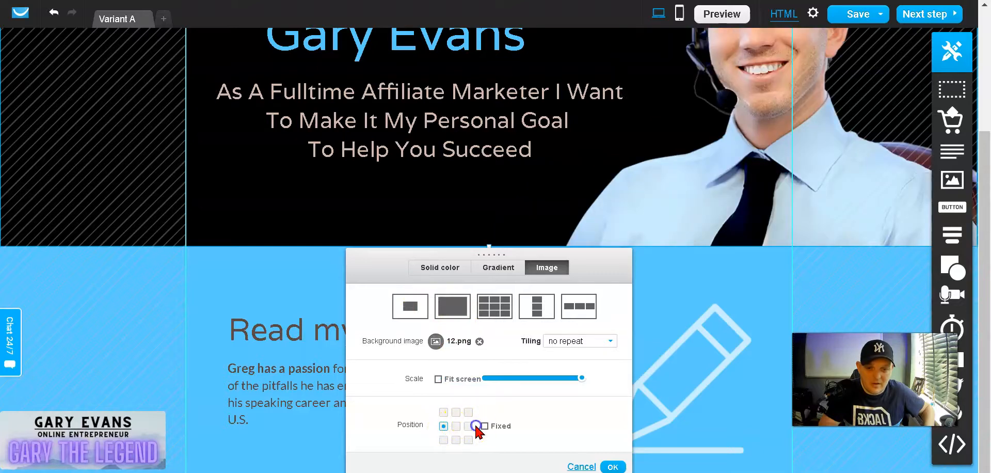
click(415, 308)
click(459, 312)
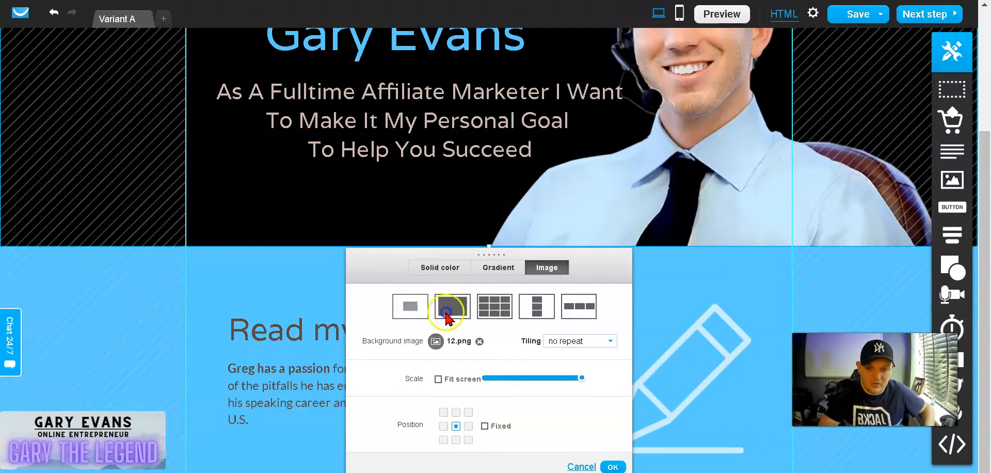
click(418, 311)
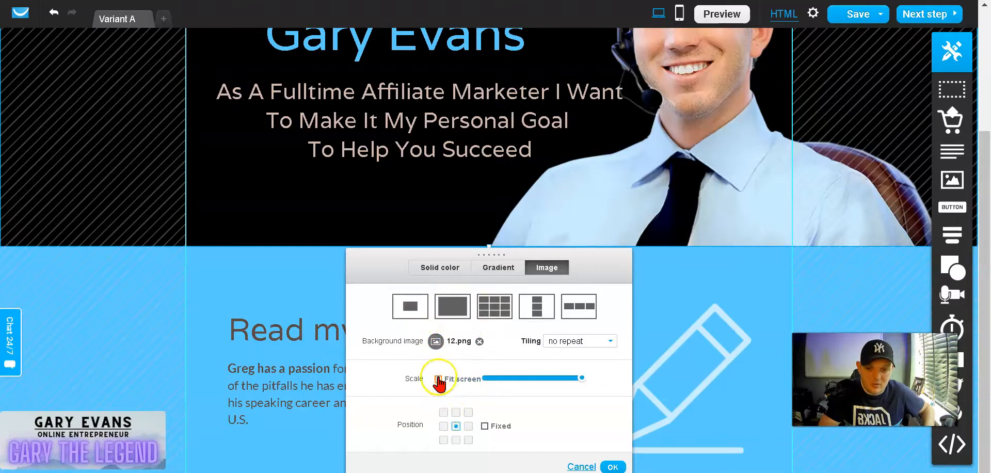
mouse_move(582, 379)
mouse_down()
mouse_move(523, 387)
mouse_move(580, 386)
mouse_up()
click(443, 425)
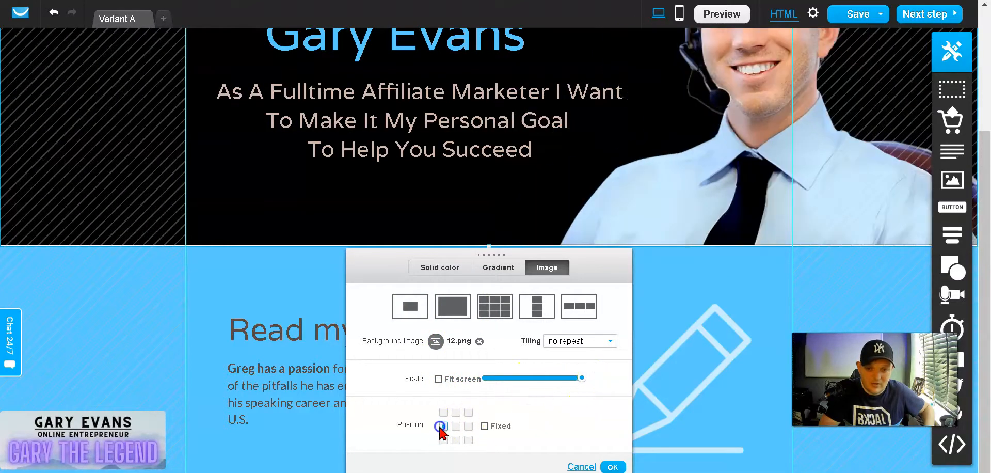
Replace the header background 12.png with the owner's portrait with phone and app icons from My files, using the single-image layout.
click(479, 341)
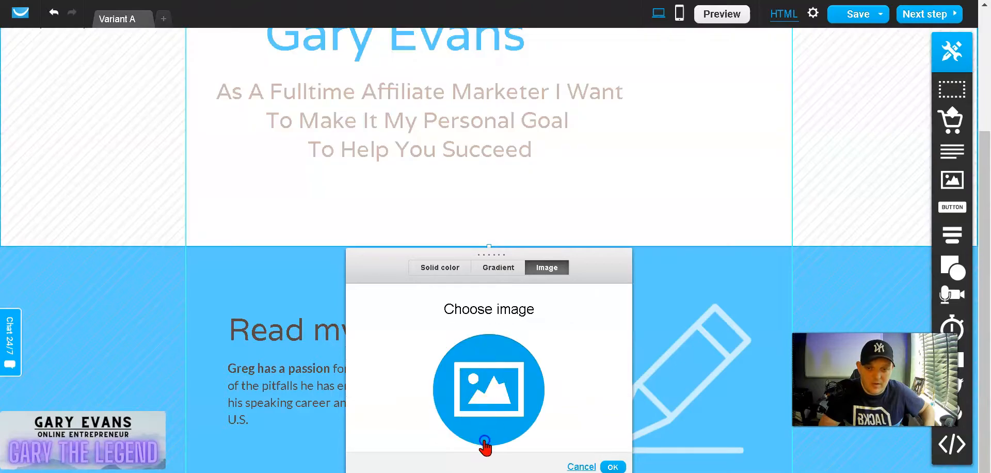
click(480, 388)
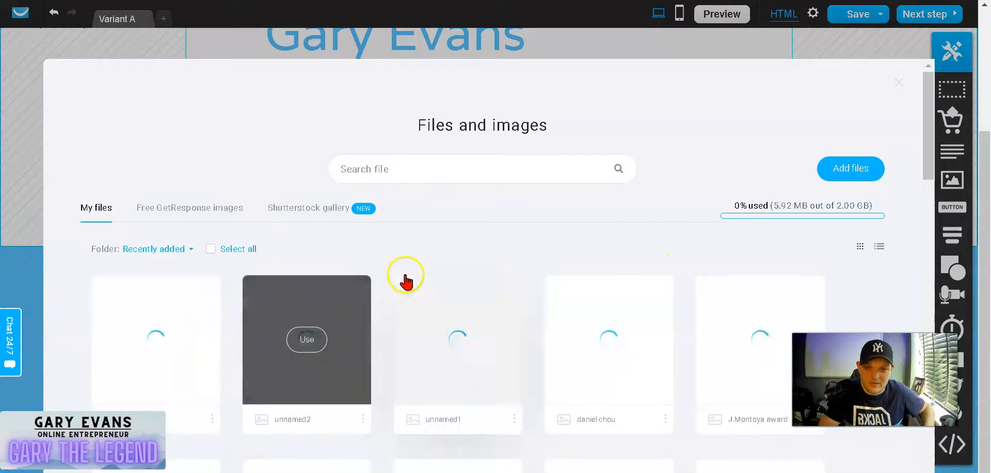
scroll(124, 315, down, 2)
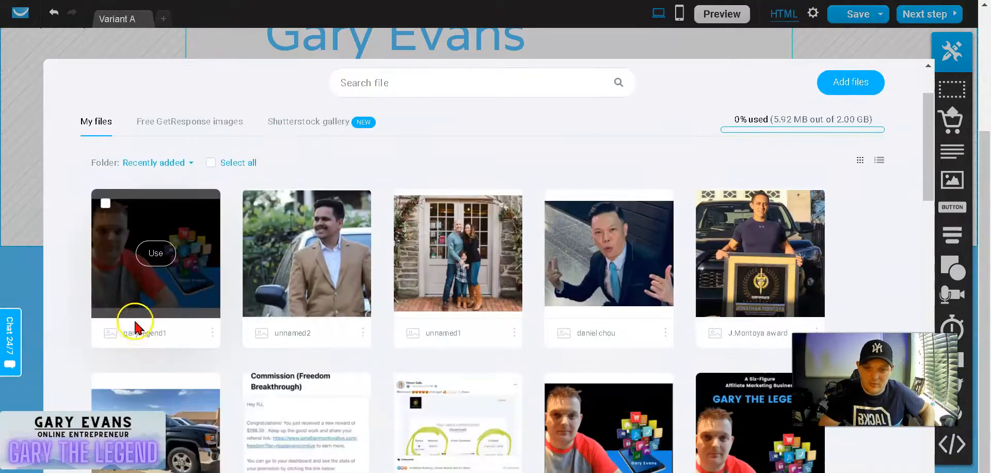
click(156, 252)
click(410, 372)
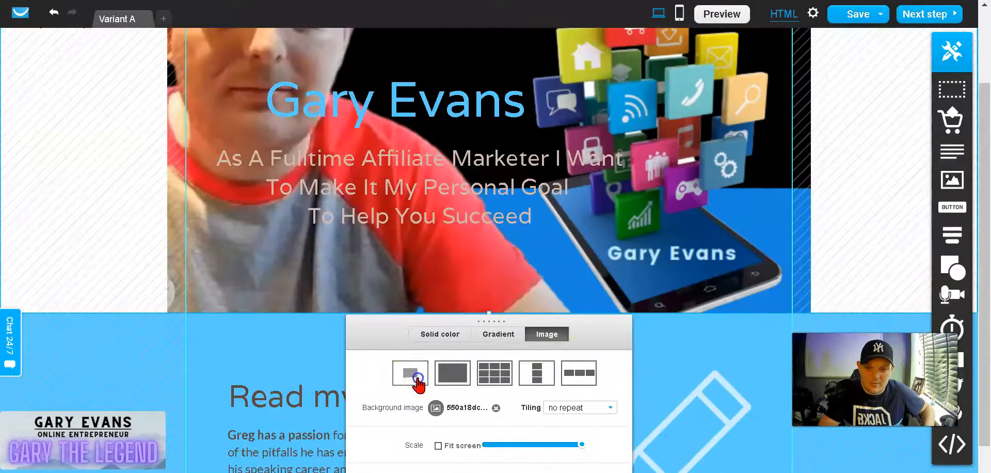
Align the new header background image to the middle left and reduce its scale to about half.
scroll(547, 369, down, 1)
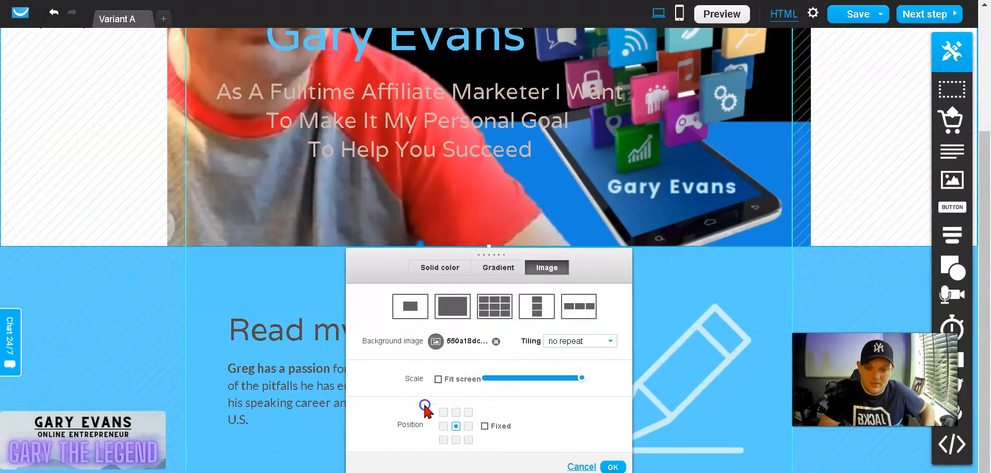
click(447, 427)
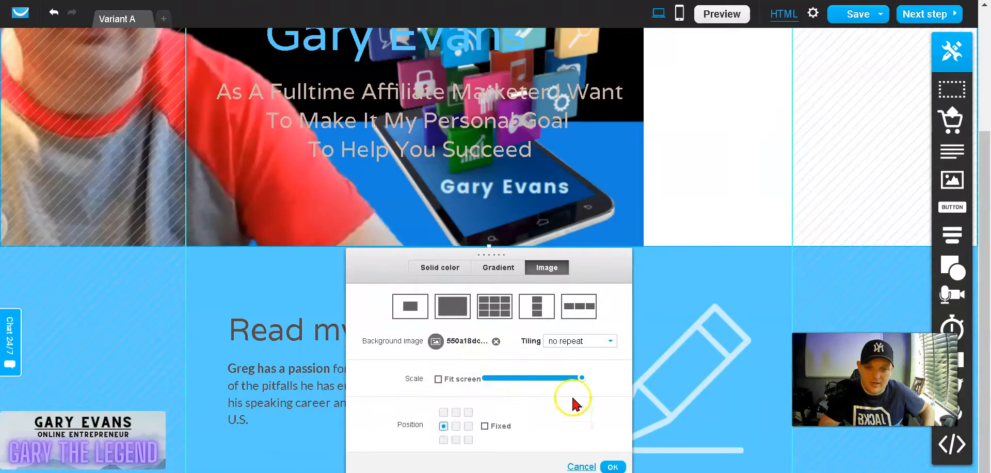
scroll(580, 400, up, 2)
scroll(454, 420, down, 2)
drag(586, 395, 517, 393)
scroll(475, 402, up, 3)
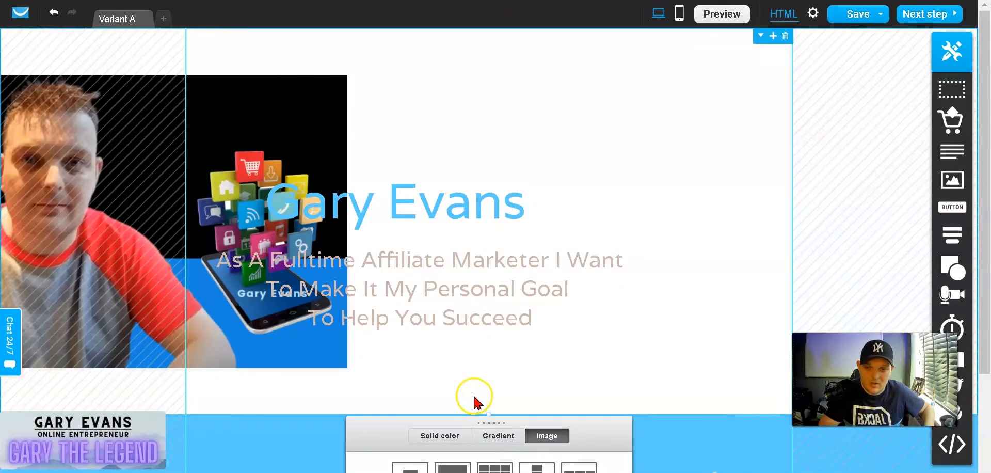
scroll(279, 222, down, 3)
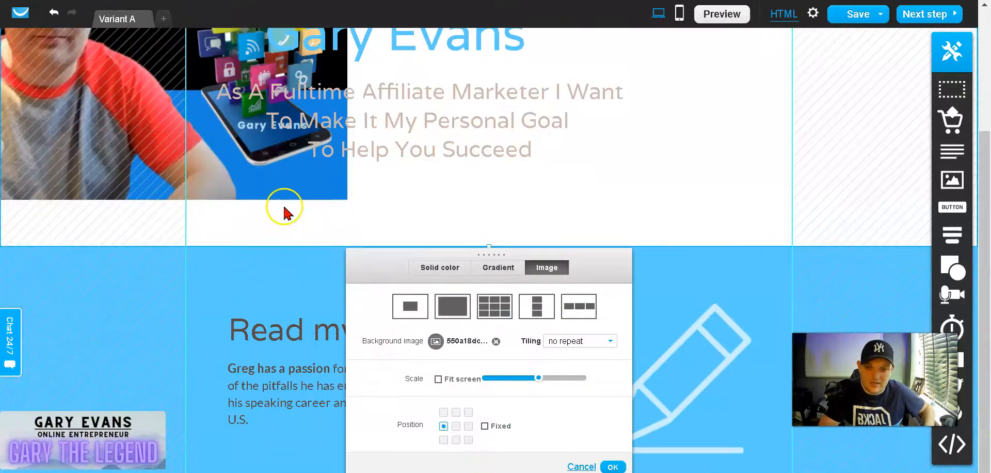
scroll(284, 213, up, 3)
Move the name heading and the description below it onto the empty white area beside the background image.
click(430, 183)
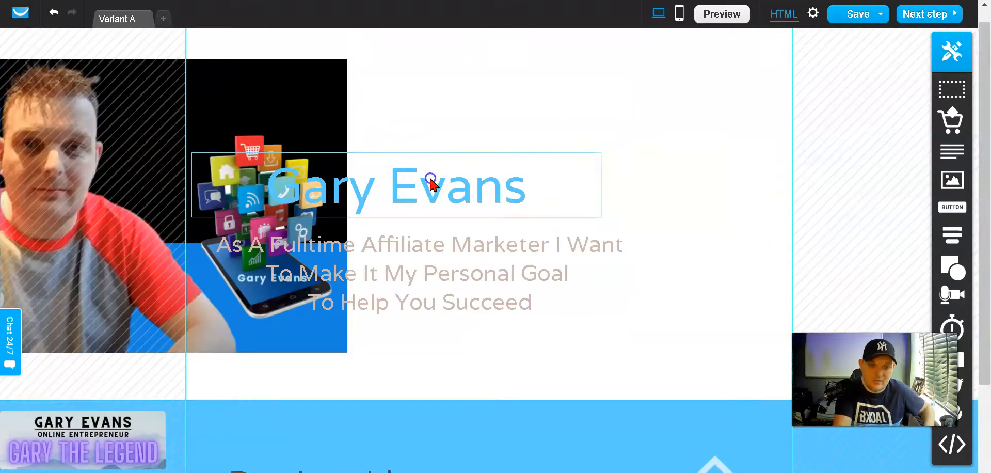
drag(431, 183, 584, 84)
drag(635, 204, 615, 194)
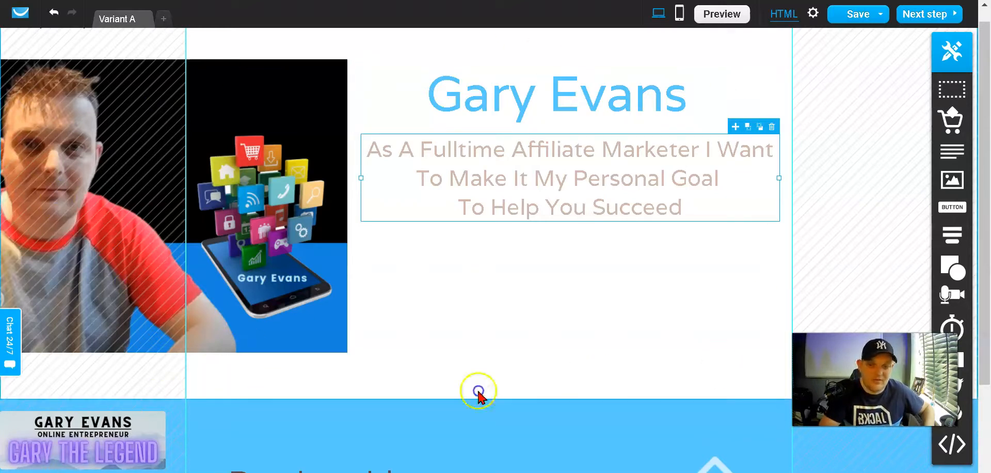
Change the header description's text colour to black (#000000).
double_click(581, 181)
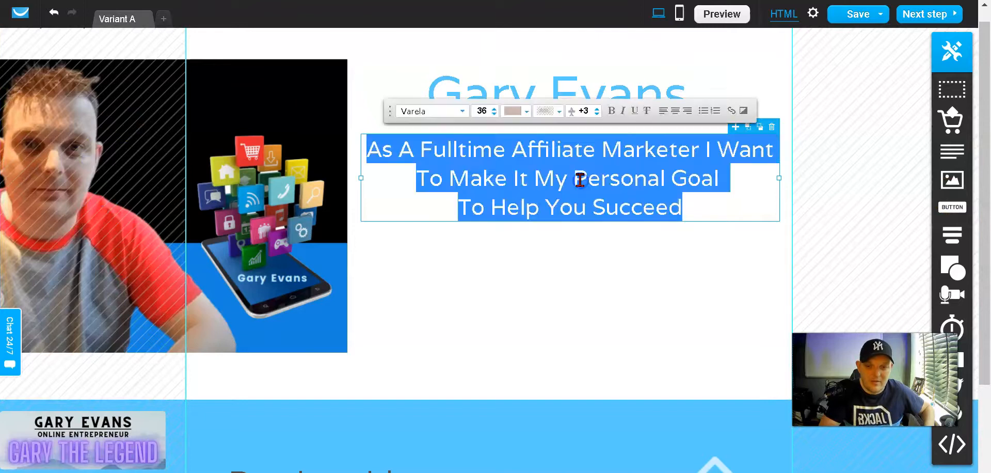
click(513, 112)
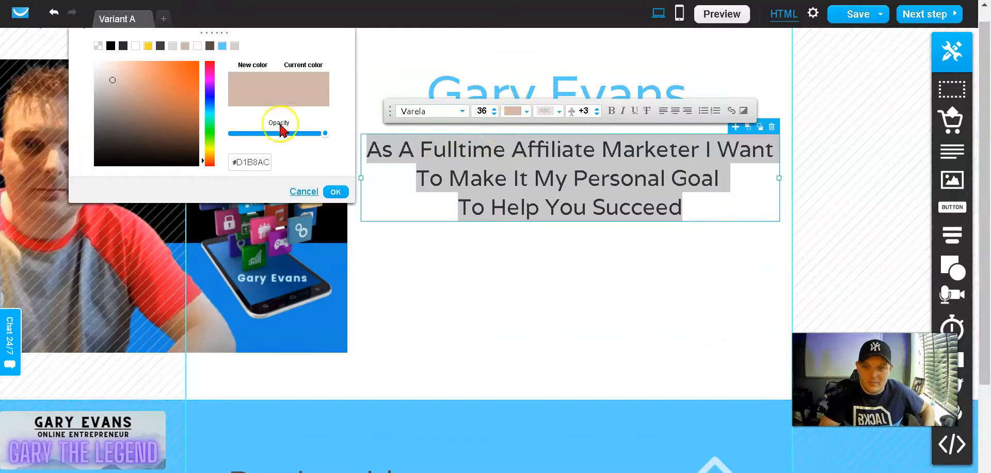
click(115, 84)
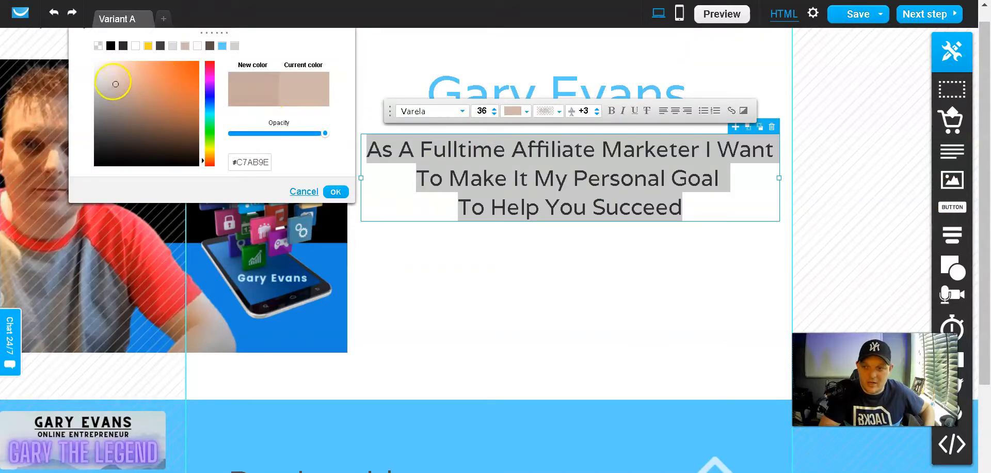
click(110, 46)
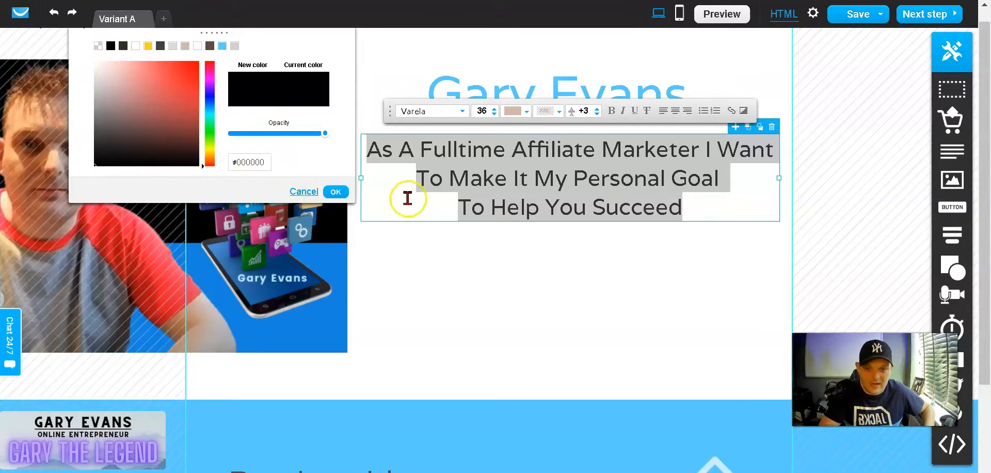
click(338, 192)
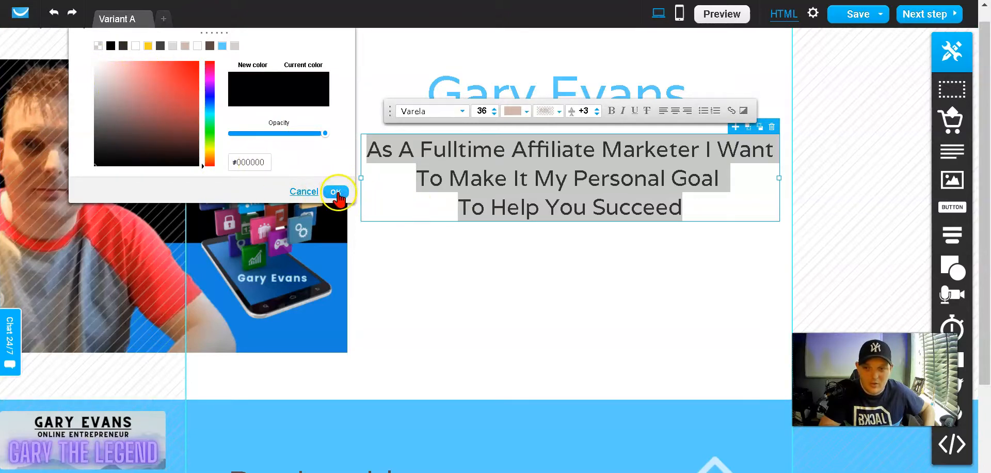
click(604, 297)
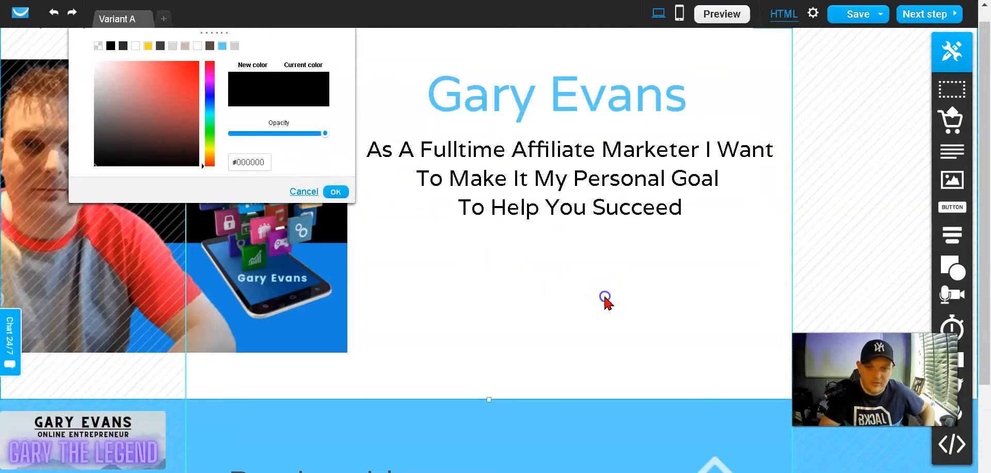
click(461, 223)
click(334, 192)
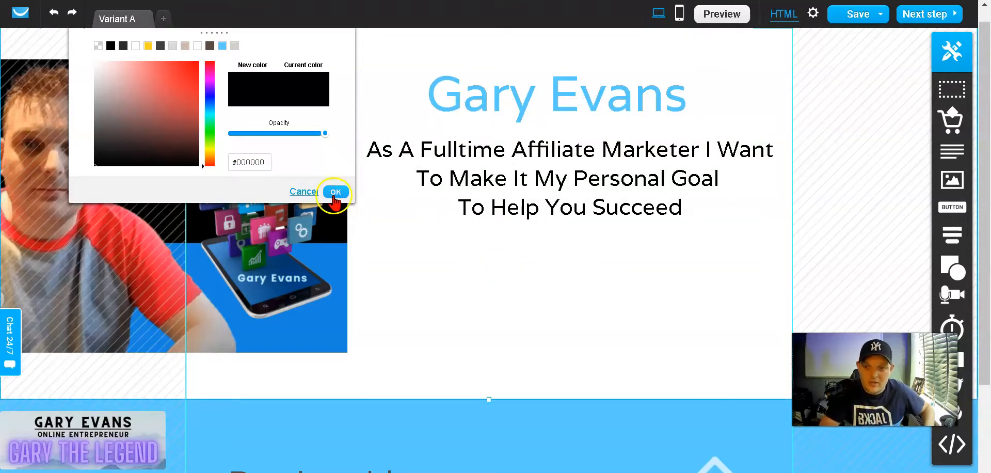
click(521, 353)
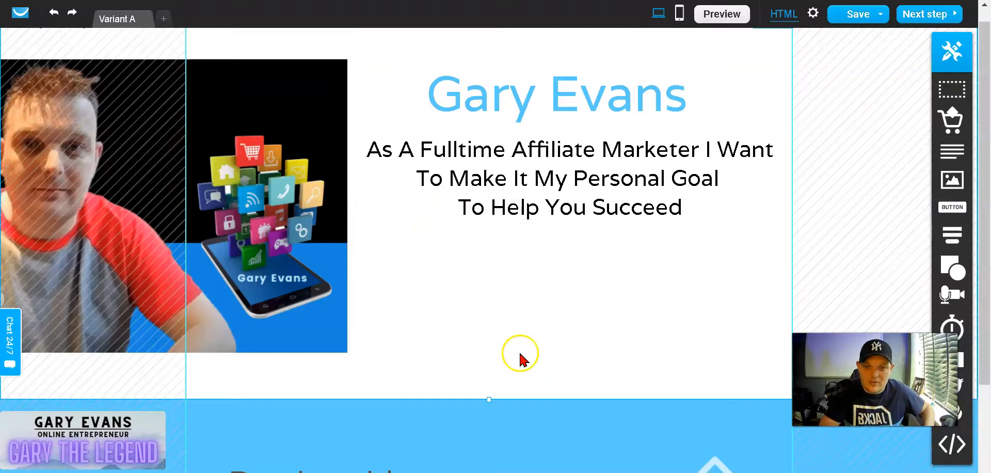
Move the name heading and the description slightly up in the header to free space below them.
click(573, 104)
drag(572, 102, 572, 96)
drag(558, 183, 559, 179)
click(558, 263)
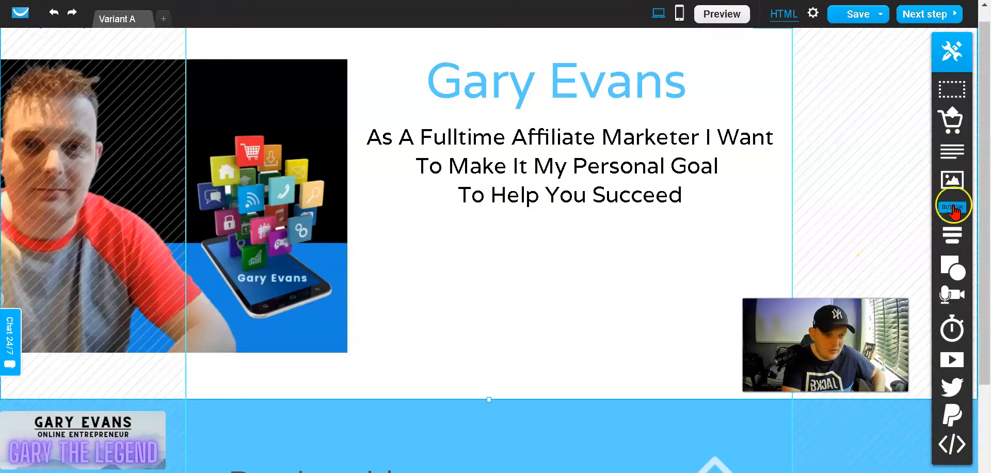
Add a static sign-up form with name and email fields, centred below the header description.
mouse_move(953, 235)
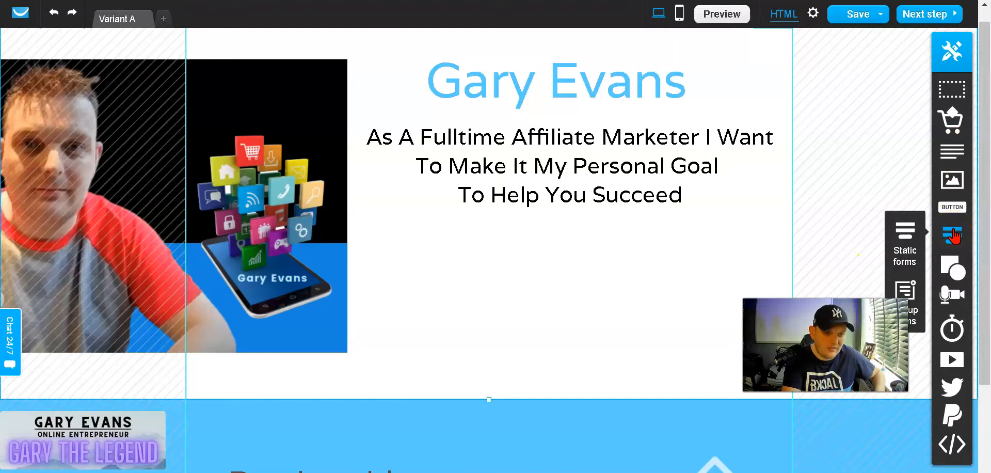
click(900, 236)
mouse_move(953, 234)
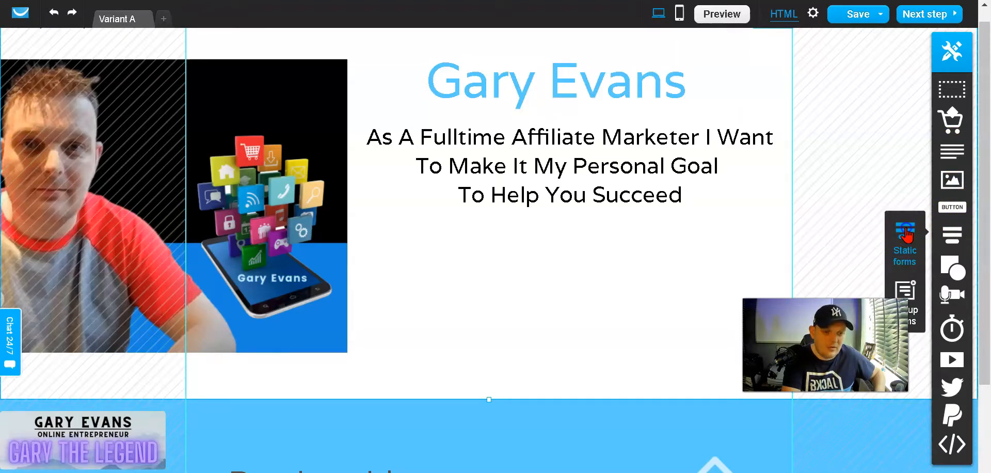
drag(895, 236, 556, 303)
drag(693, 282, 693, 273)
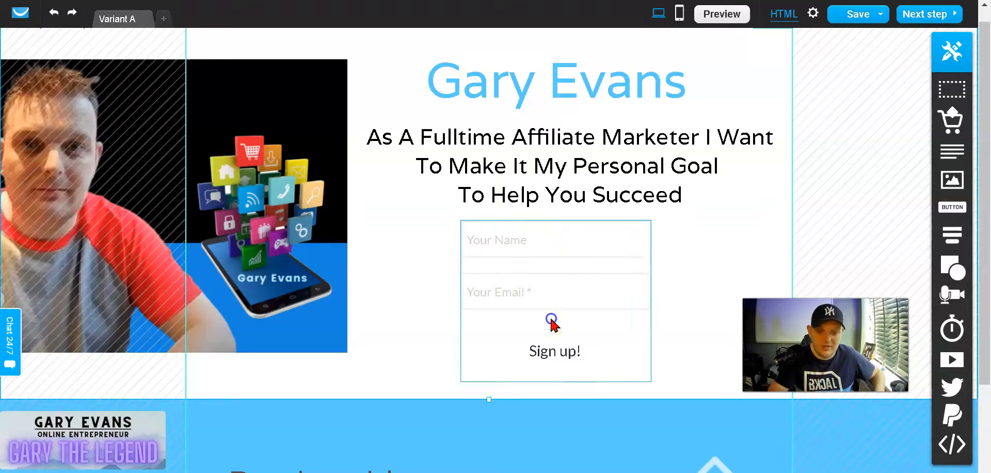
Set the text colour of the sign-up form's fields to black.
click(502, 247)
double_click(501, 246)
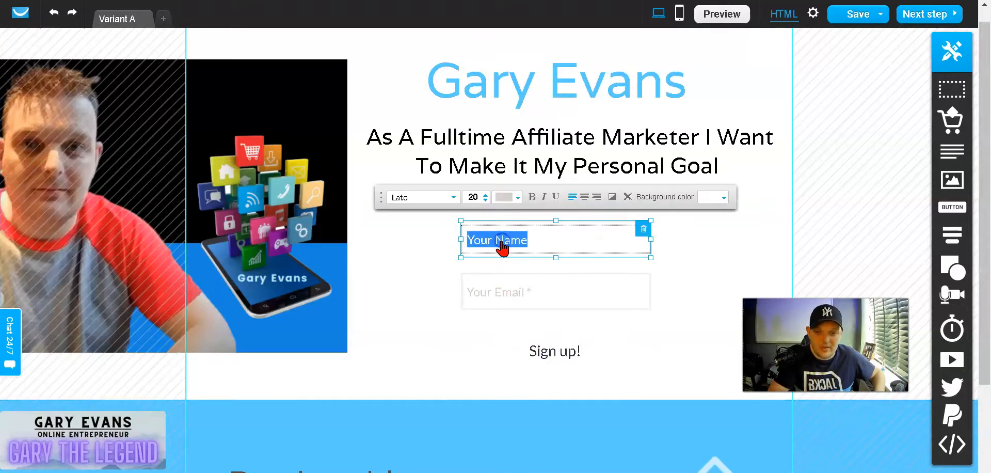
click(506, 197)
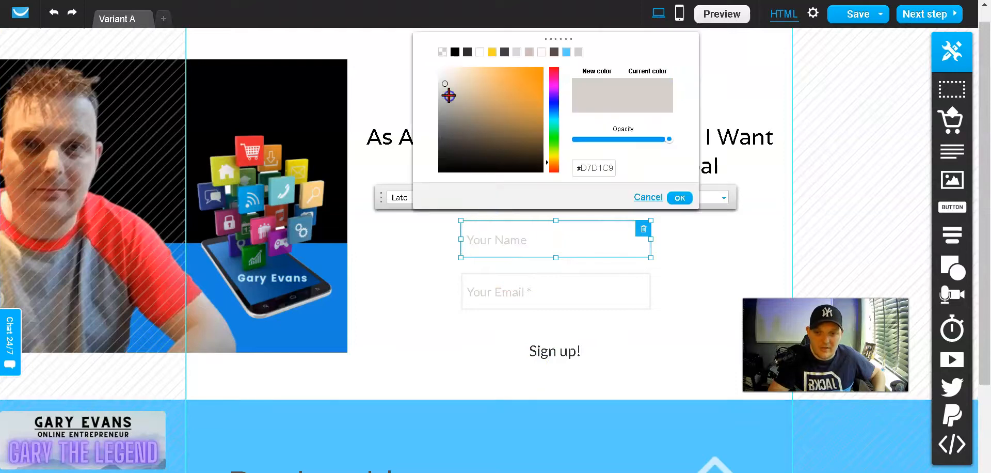
click(454, 51)
click(680, 198)
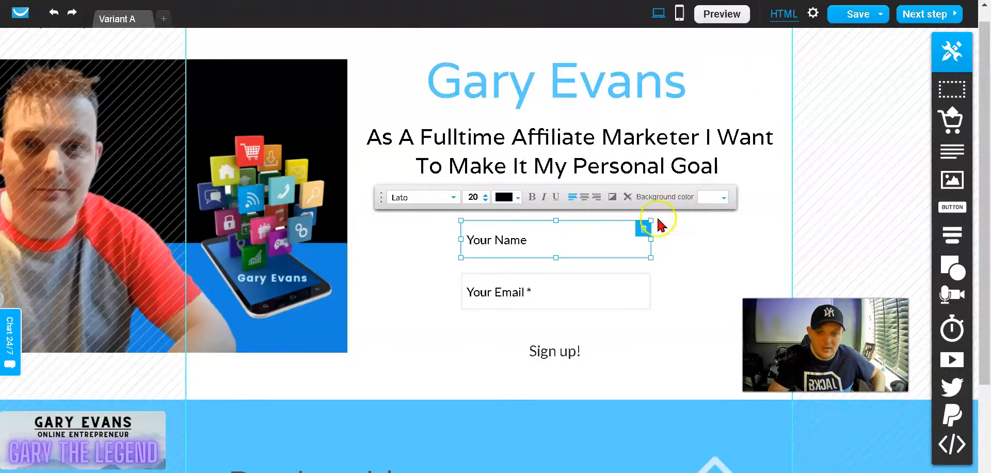
click(678, 289)
Give the form's Sign up! button a solid bright blue fill, #22B3FC.
click(550, 363)
double_click(564, 359)
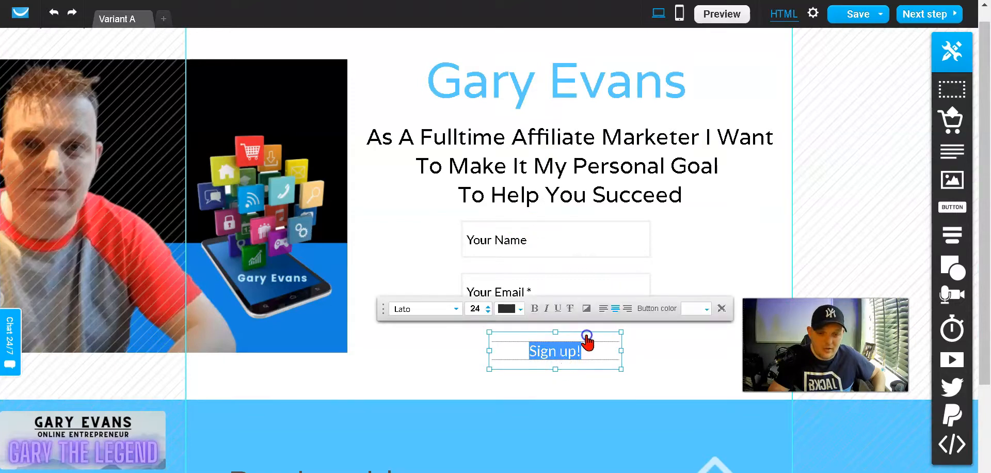
click(706, 309)
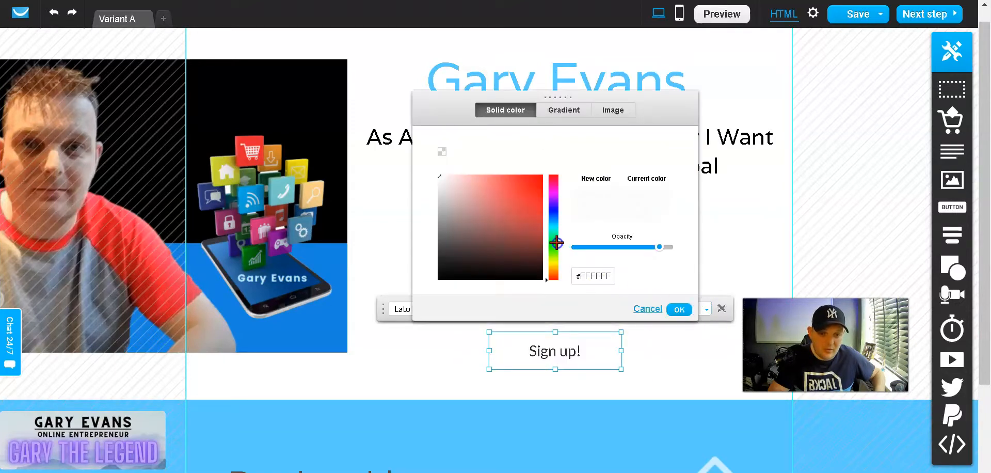
click(550, 213)
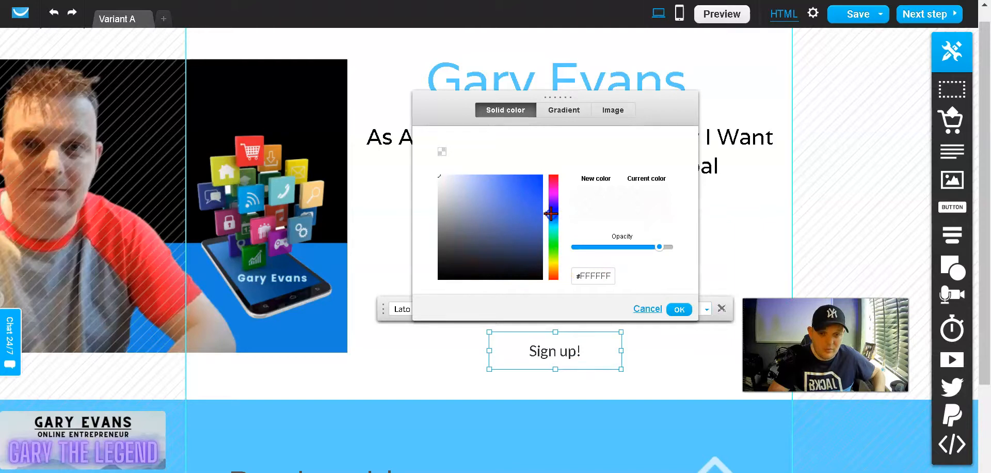
mouse_move(553, 212)
mouse_down()
mouse_move(552, 220)
mouse_move(534, 218)
mouse_move(519, 184)
mouse_move(528, 176)
mouse_up()
click(680, 309)
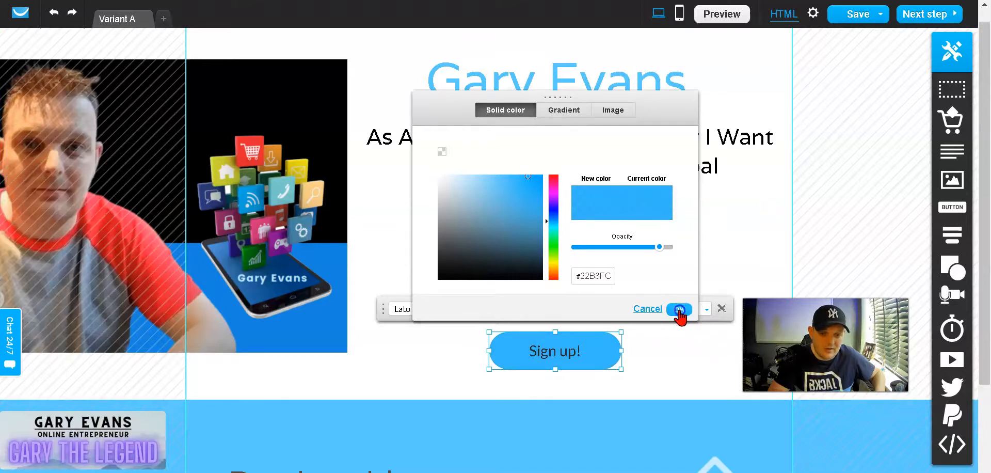
click(703, 361)
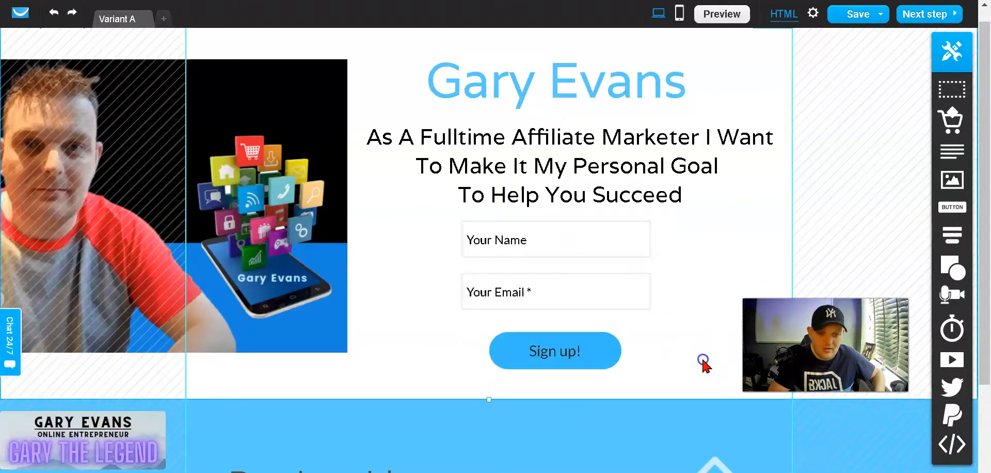
Move the form's fields and button up closer together and widen the button evenly on both sides.
click(573, 357)
drag(574, 356, 567, 350)
click(559, 244)
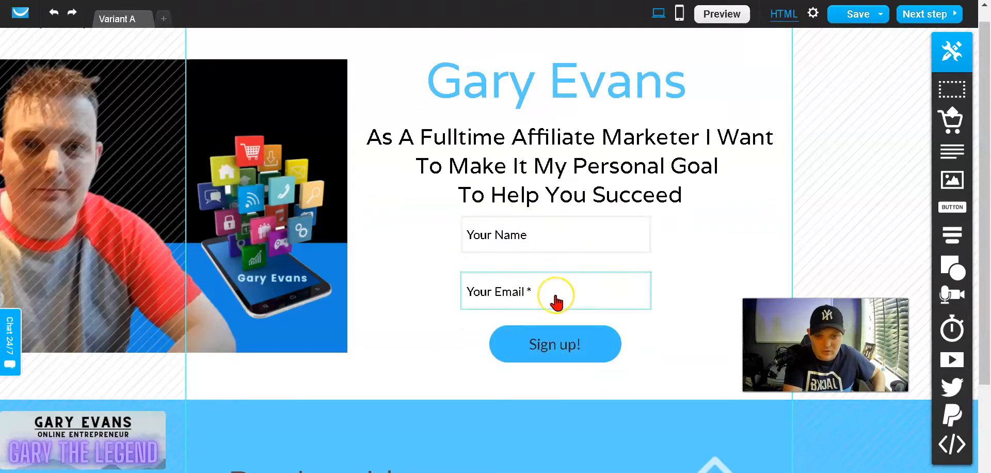
click(556, 302)
click(645, 361)
click(573, 351)
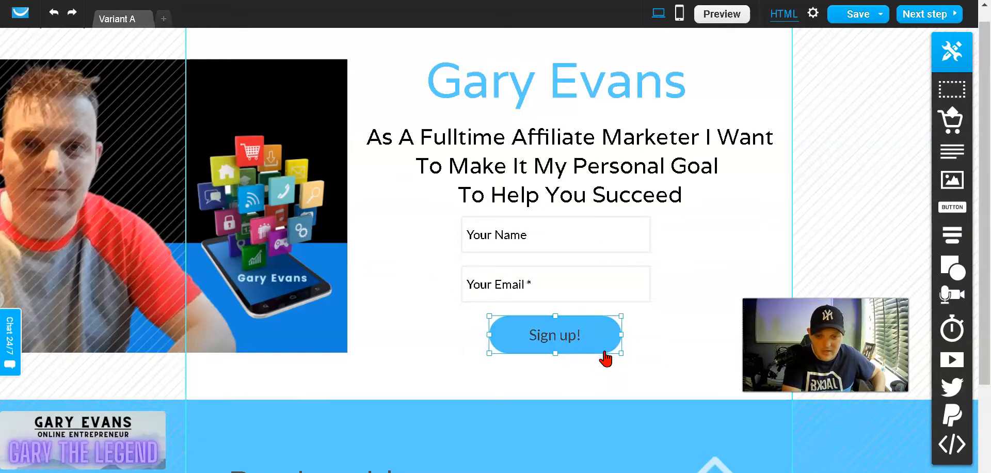
drag(623, 335, 669, 335)
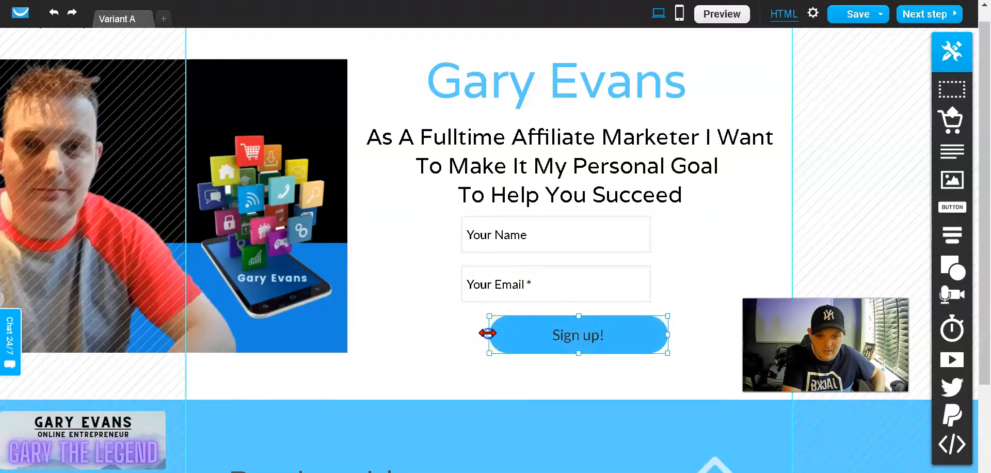
drag(488, 333, 445, 335)
Replace the form button's label with INSTANT ACCESS, make it bold and increase its font size above 24.
double_click(580, 336)
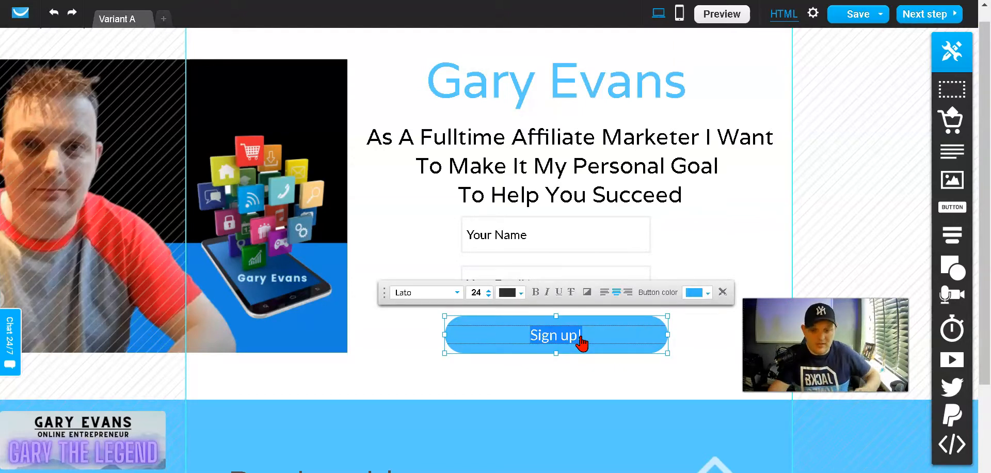
key(BackSpace)
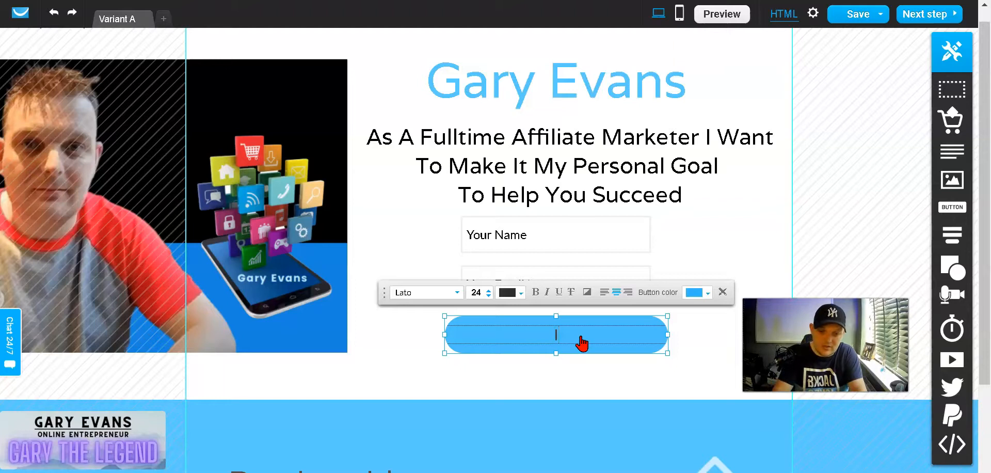
text(INSTANT ACCESS)
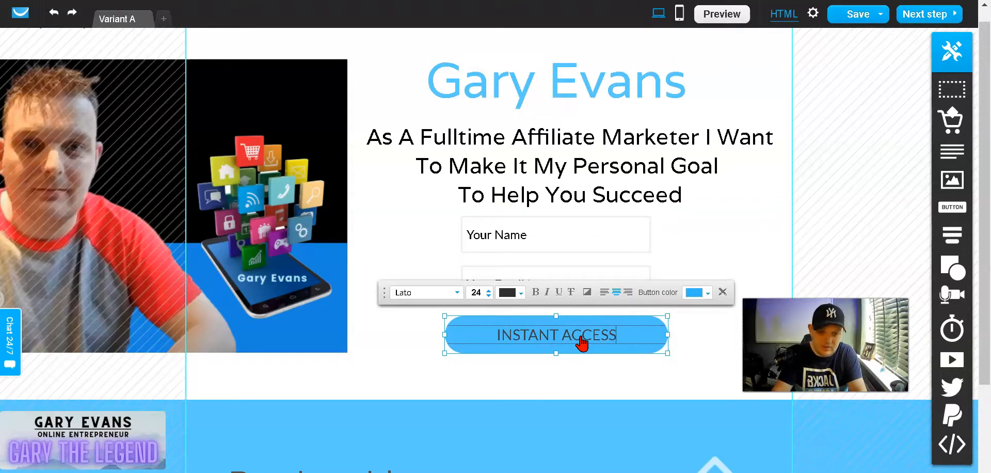
click(536, 292)
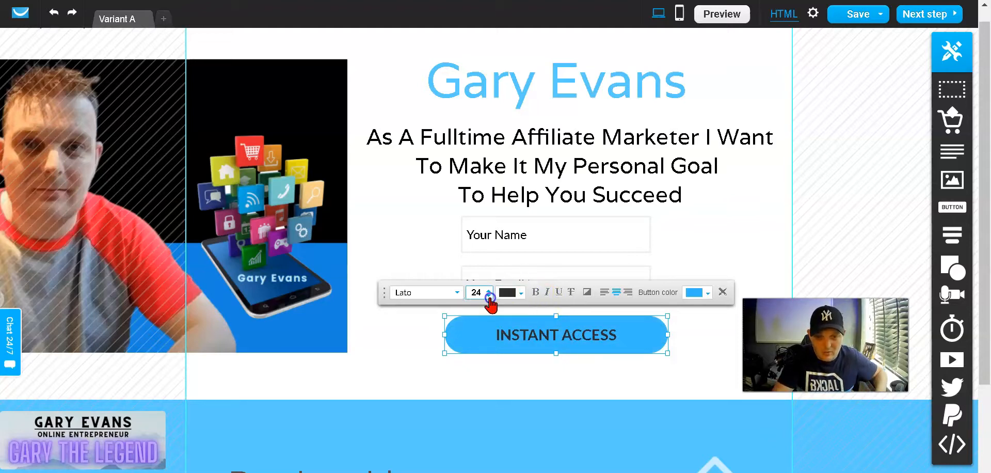
click(488, 292)
click(665, 387)
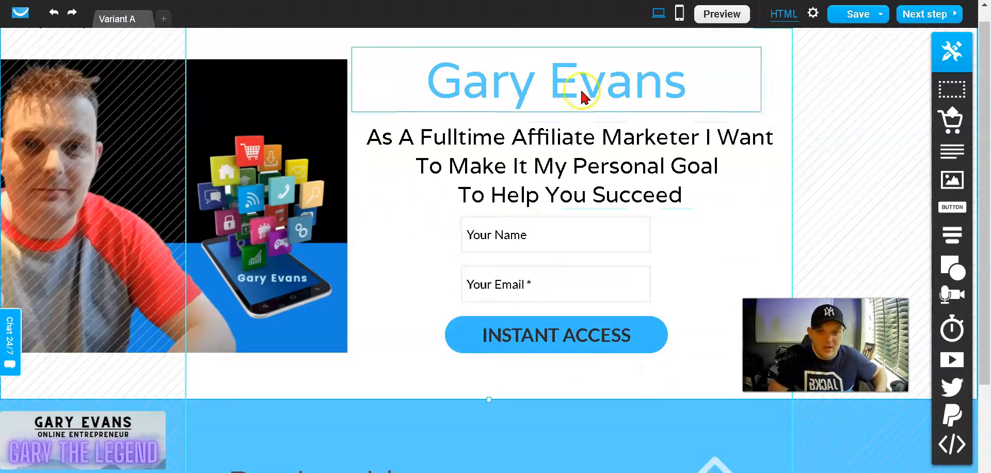
Create the mobile version of the page and colour its header description text white (#FFFFFF).
click(680, 16)
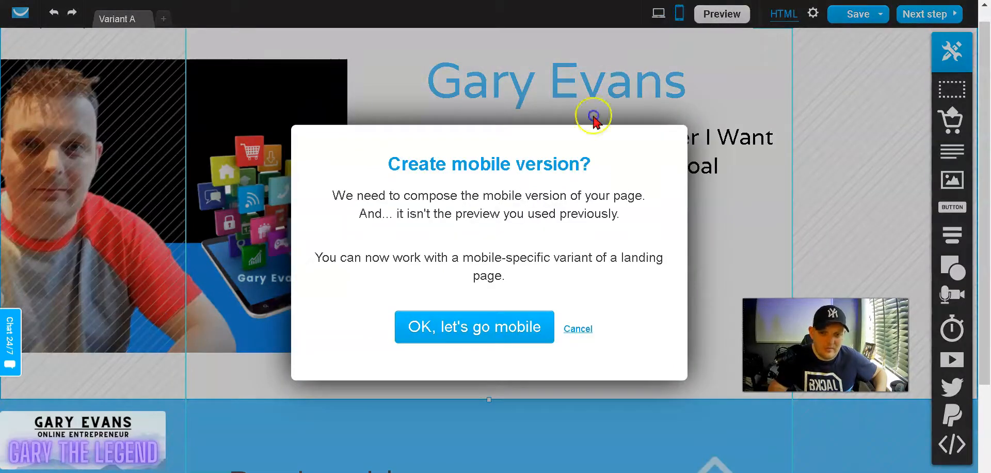
click(493, 330)
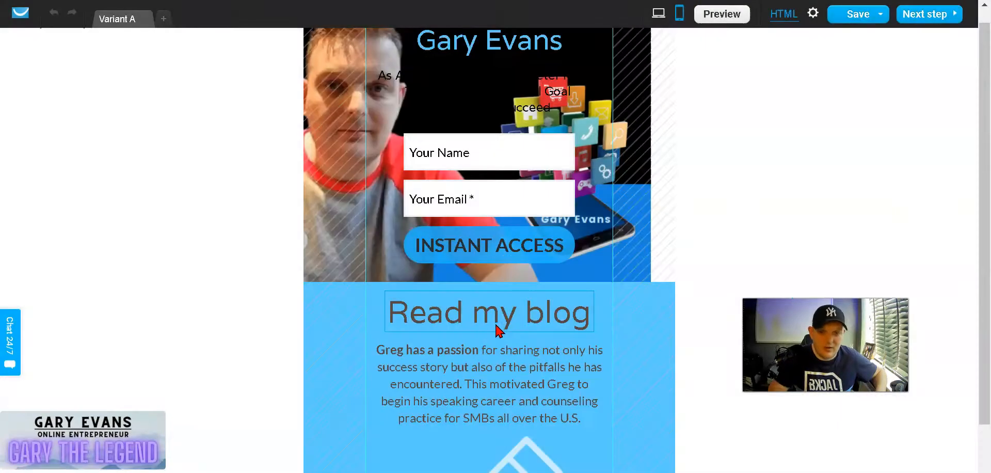
double_click(477, 92)
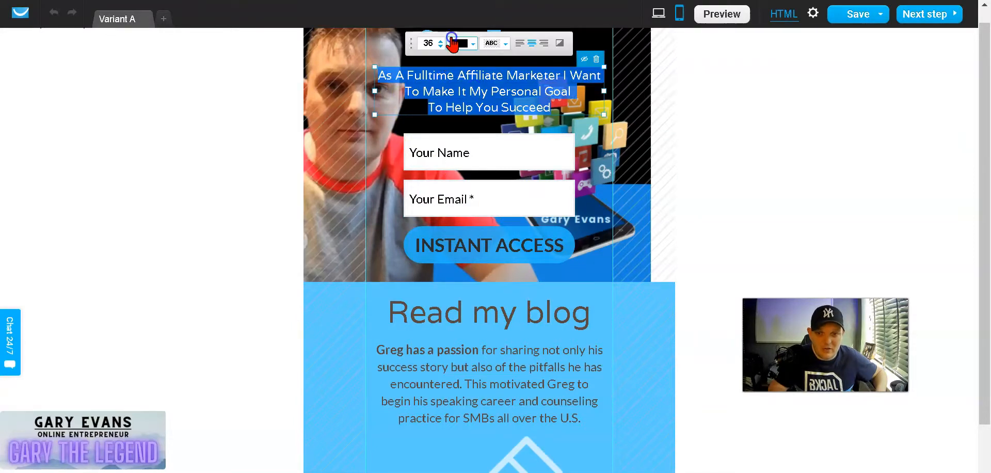
click(452, 44)
click(109, 63)
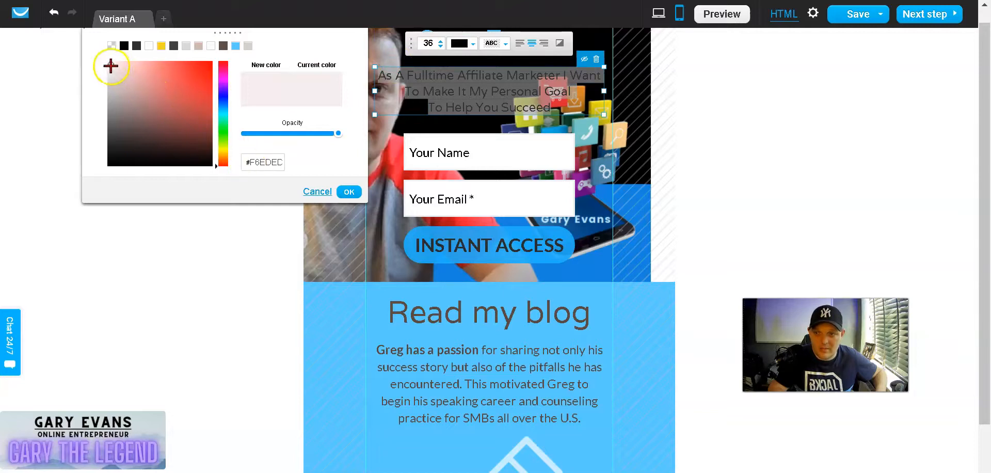
drag(110, 66, 96, 47)
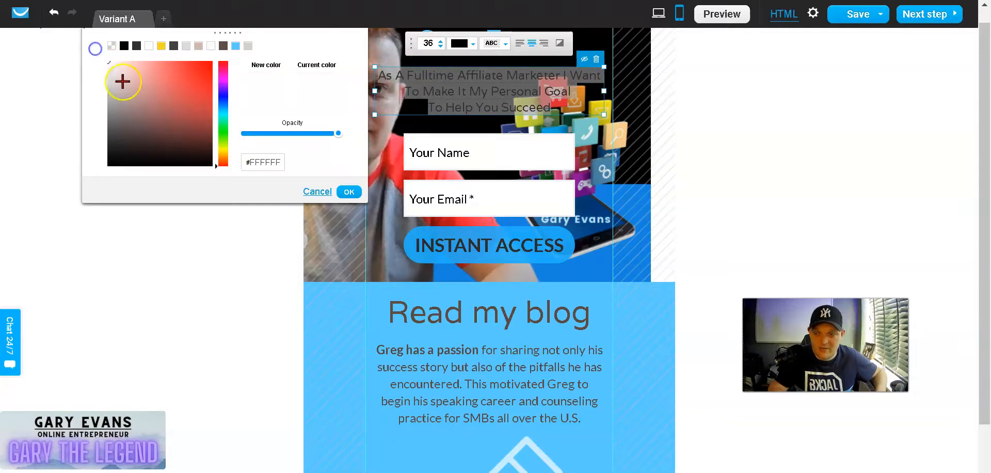
click(349, 191)
click(685, 242)
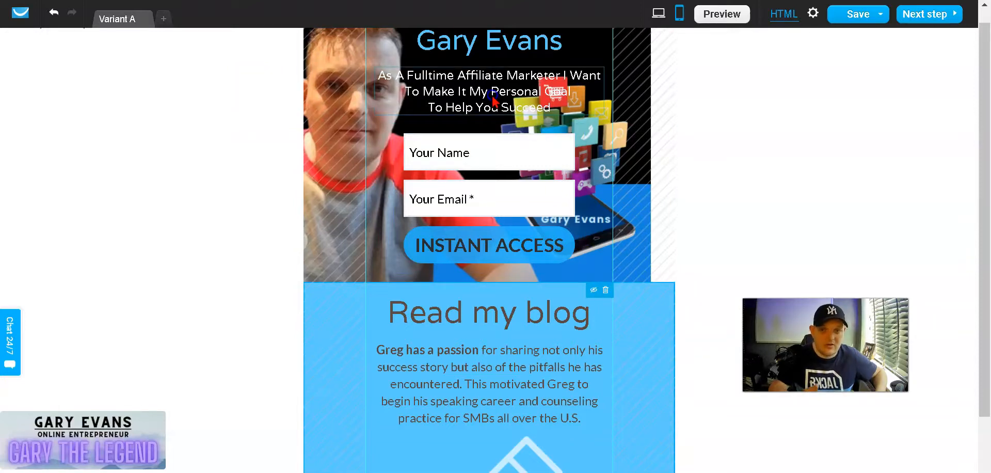
Shrink the name heading in the mobile version and move it to the top of the header, centred.
scroll(493, 100, up, 1)
click(512, 66)
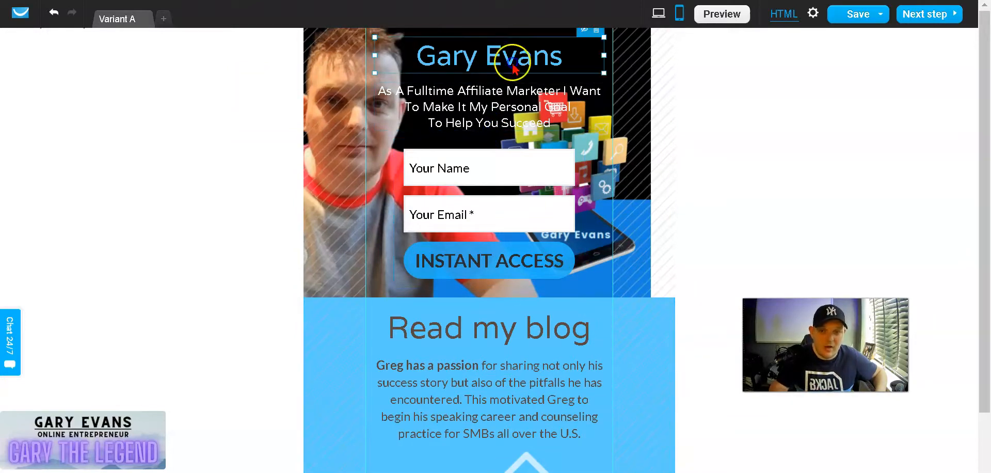
drag(604, 73, 546, 61)
drag(413, 40, 498, 46)
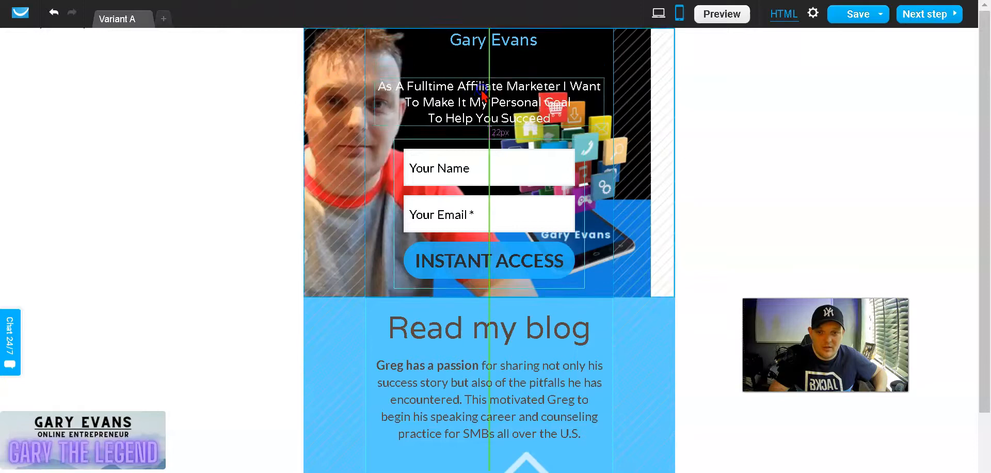
Move the mobile header's description up beneath the heading, reduce its size and centre it, and preview the page.
drag(480, 105, 490, 77)
click(490, 78)
drag(612, 100, 587, 95)
drag(467, 77, 491, 72)
click(471, 127)
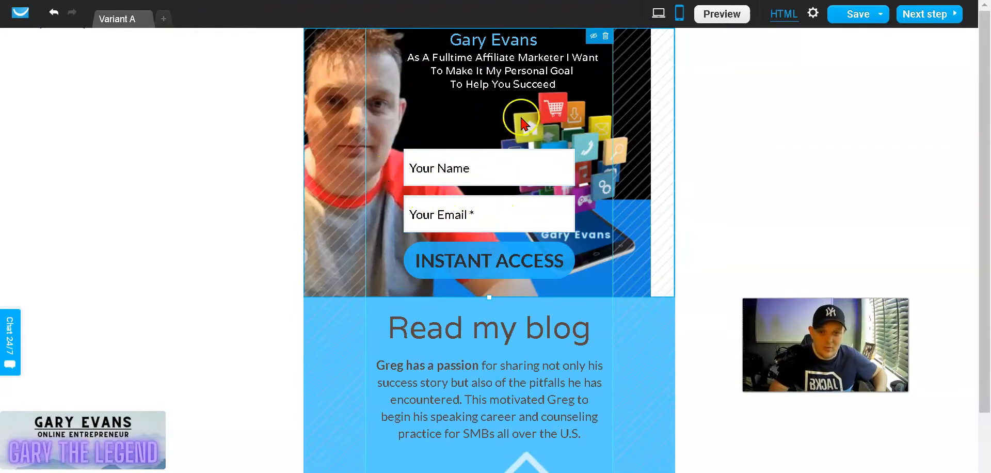
click(727, 20)
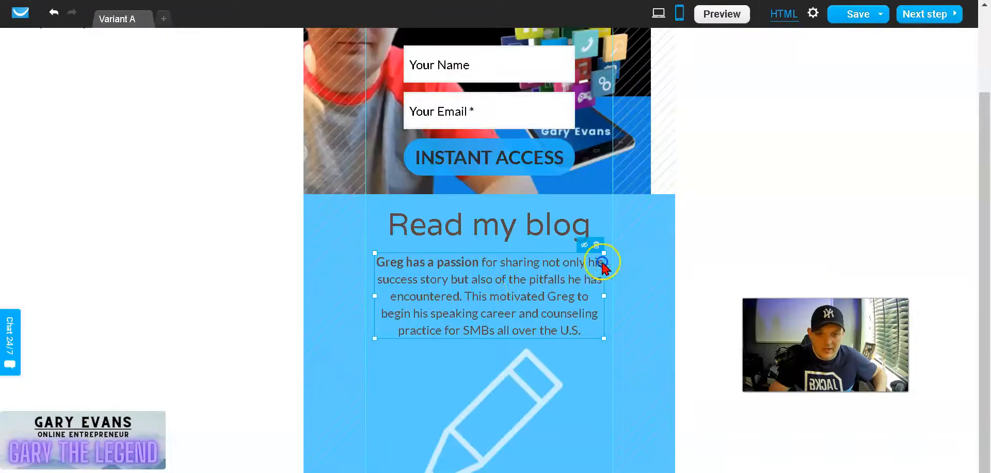
Delete the pencil image, the paragraph, the Read my blog heading and their blue section from the mobile version.
click(554, 279)
click(523, 380)
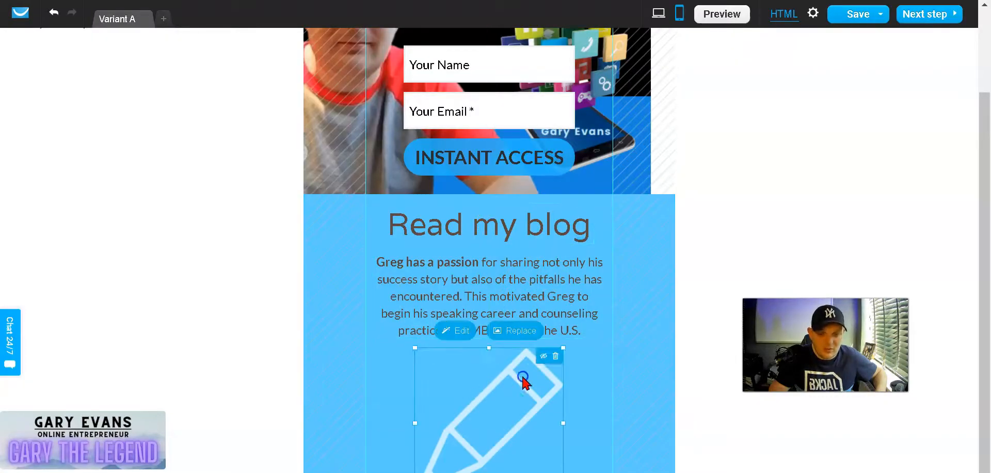
click(555, 357)
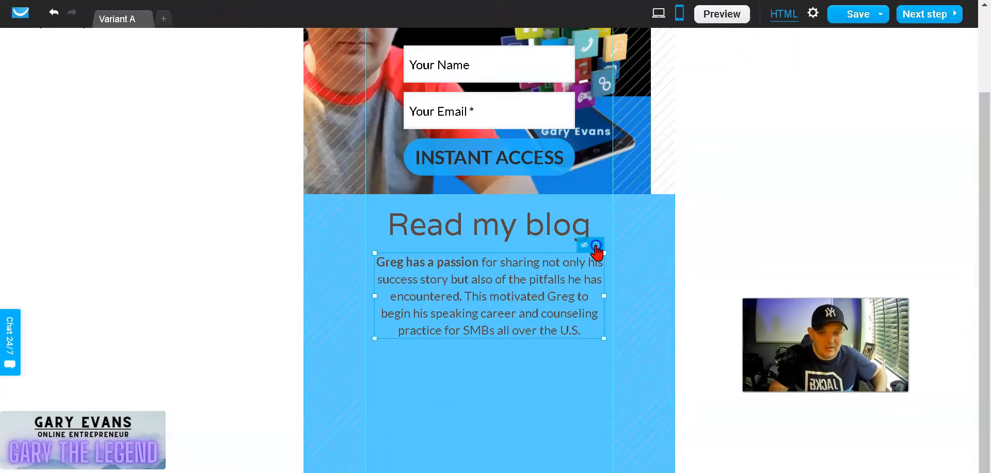
click(596, 245)
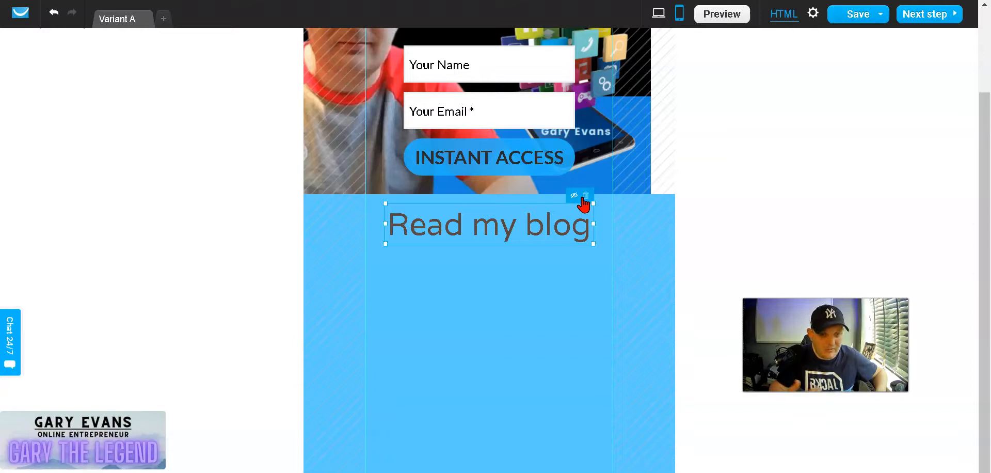
click(587, 203)
click(526, 254)
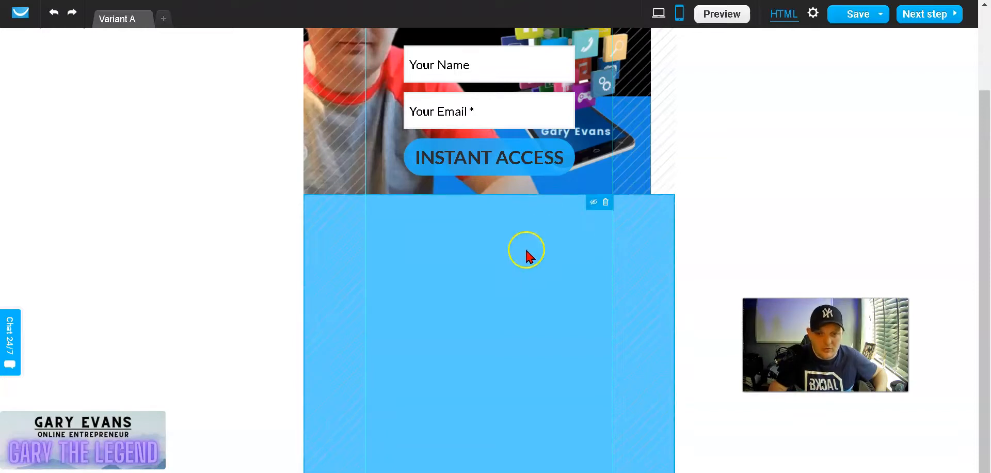
key(Delete)
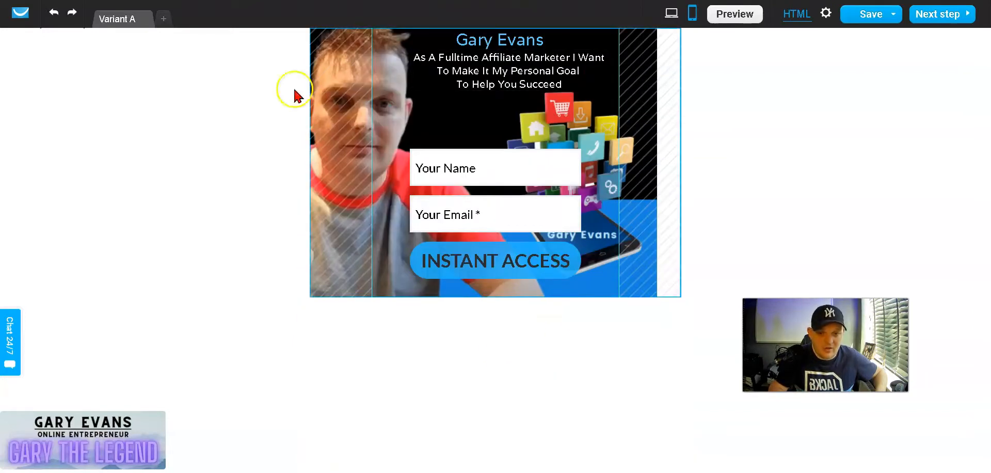
Preview the mobile page, scale down its header background image and anchor the image at the top centre.
click(735, 14)
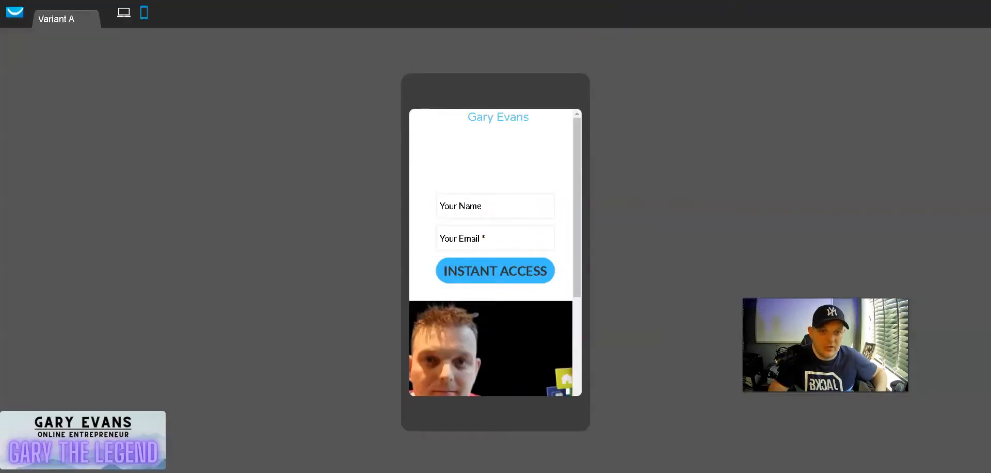
key(ctrl+w)
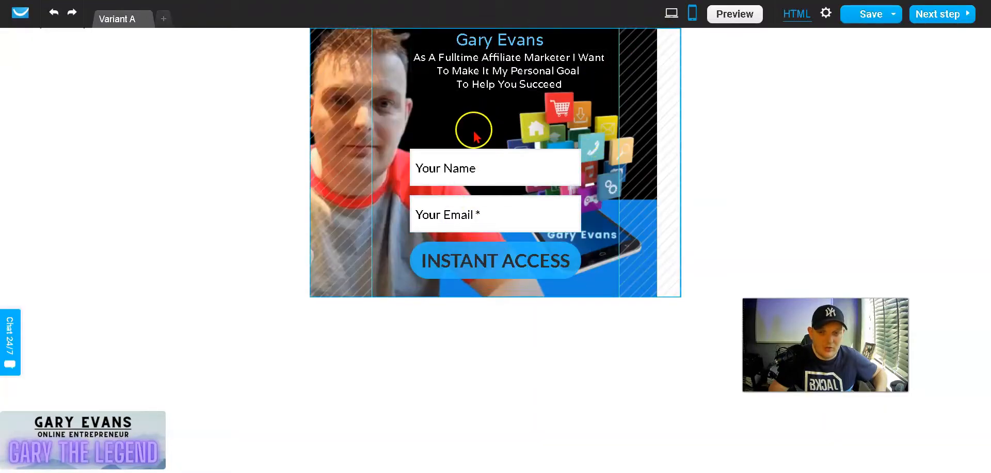
double_click(361, 135)
mouse_move(209, 155)
mouse_down()
mouse_move(179, 157)
mouse_move(193, 158)
mouse_up()
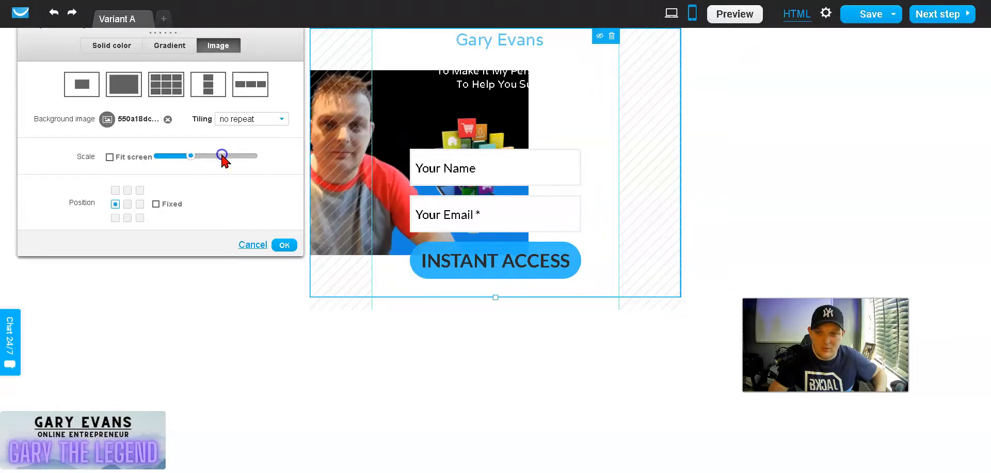
click(128, 204)
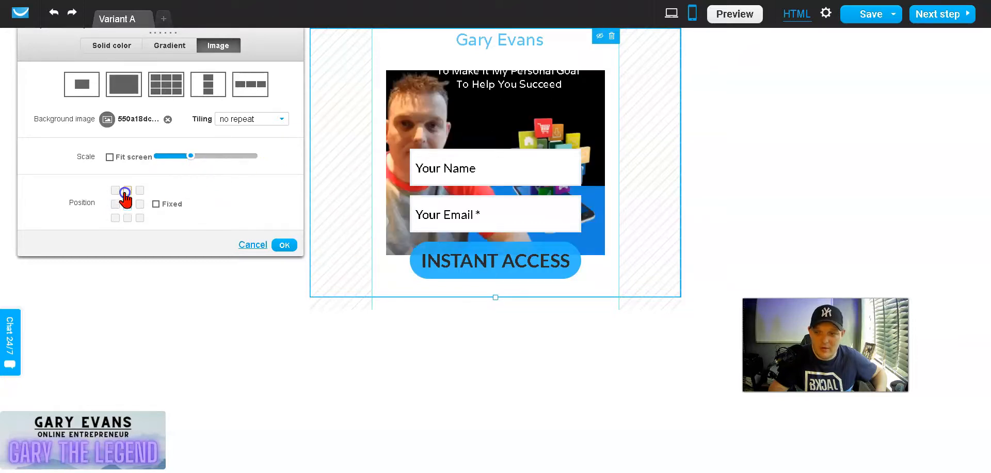
click(125, 191)
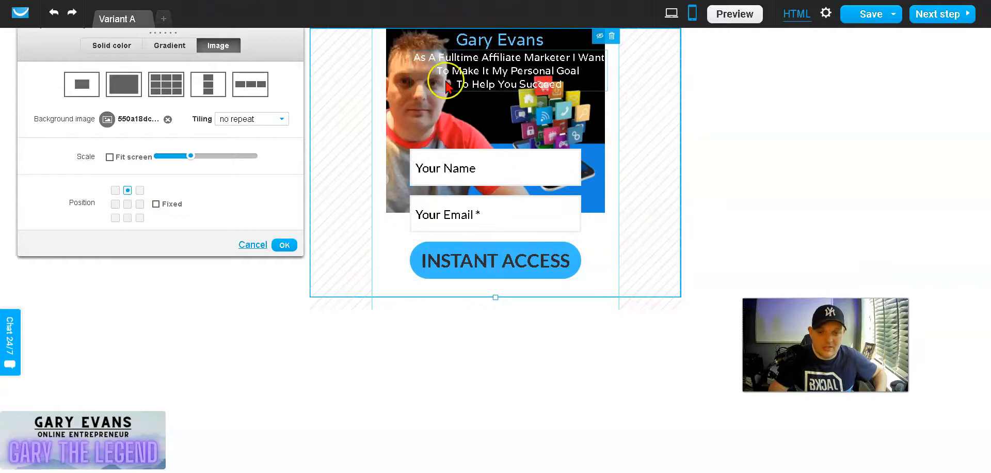
Switch to the desktop version, anchor its header background image at the top left and preview the page.
click(671, 13)
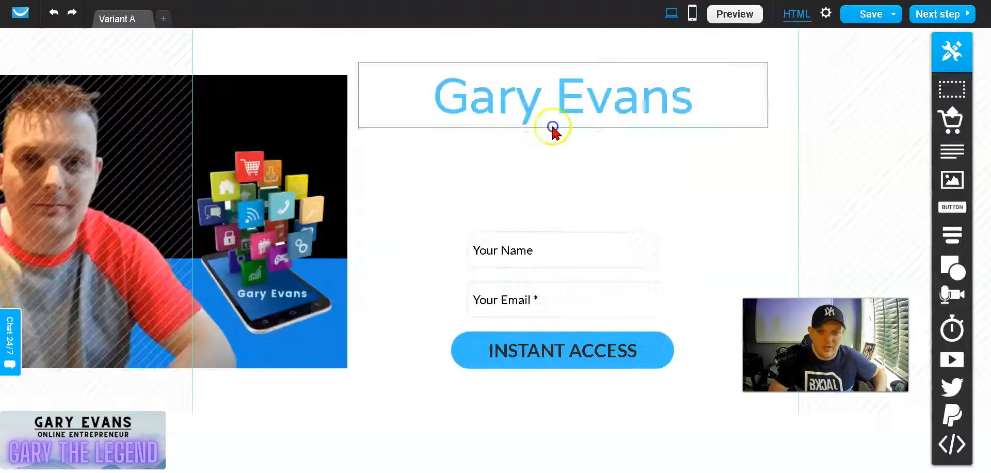
click(739, 12)
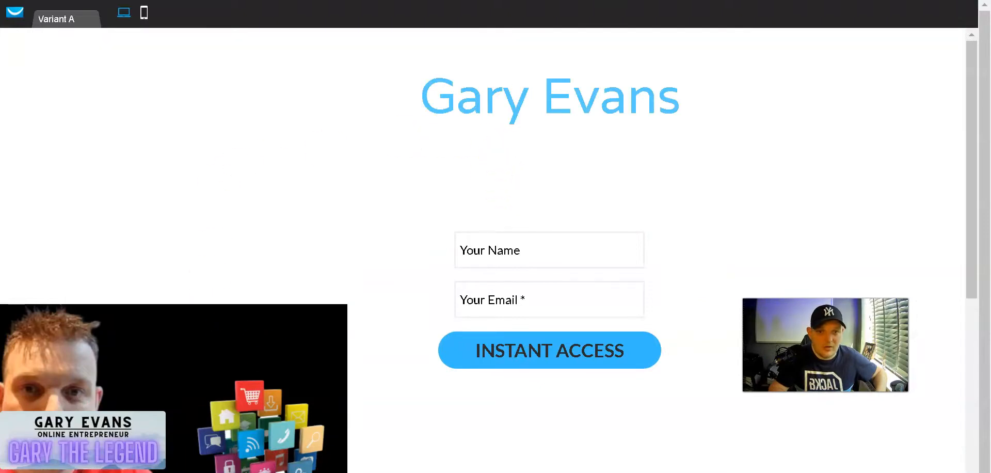
click(575, 1)
click(246, 236)
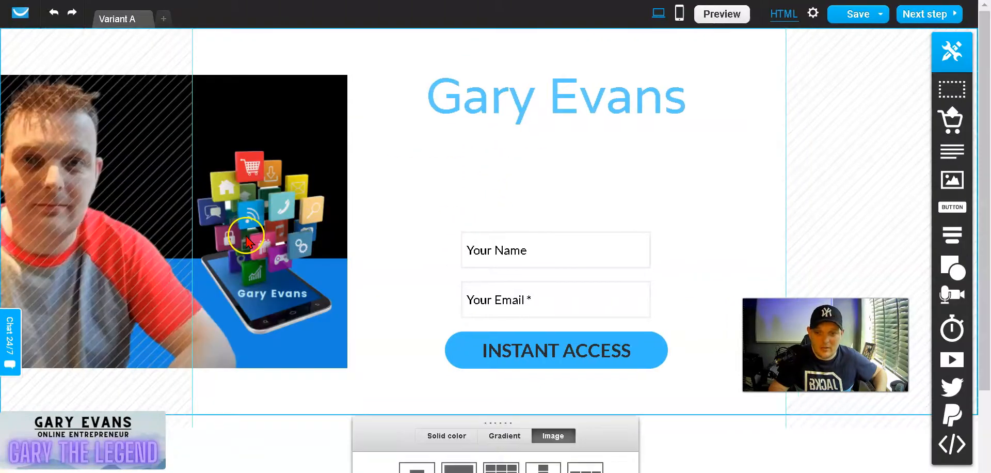
scroll(320, 330, down, 3)
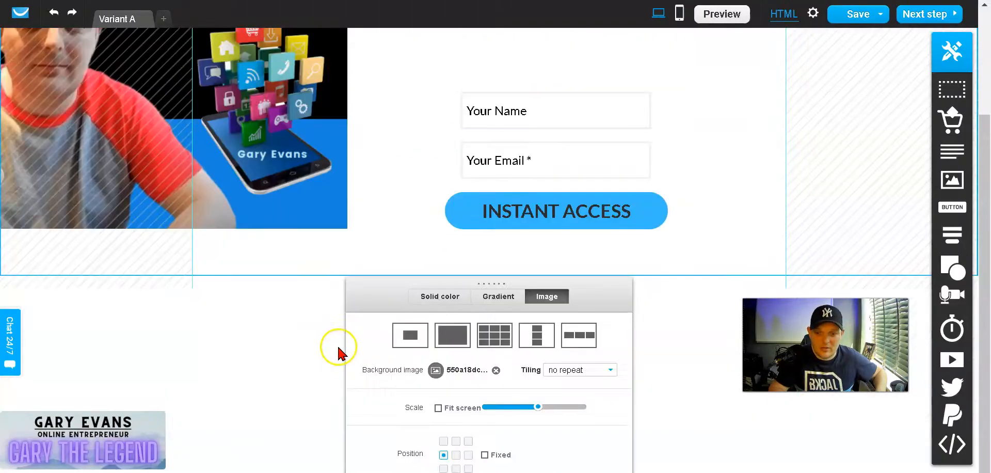
click(444, 441)
scroll(398, 220, up, 3)
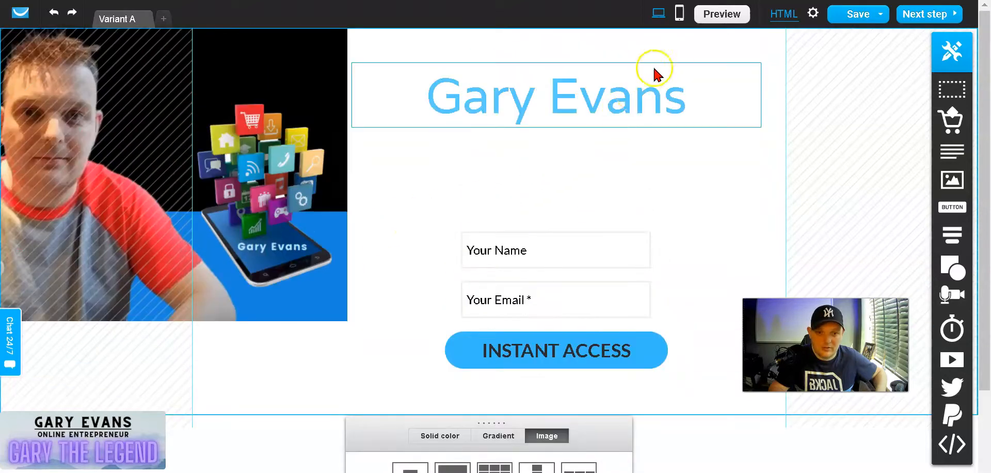
click(726, 17)
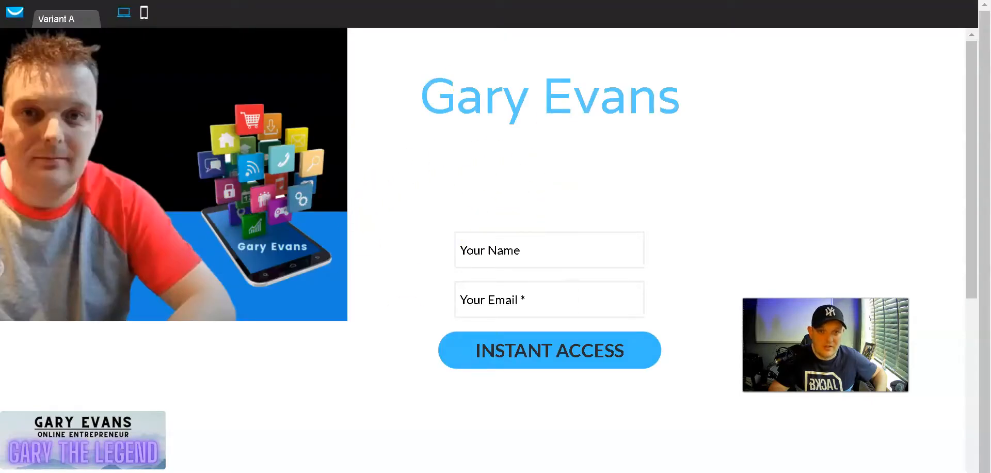
key(ctrl+w)
Move the desktop version's name heading straight up to the top edge of the header section.
click(554, 98)
key(Up)
key(Up)
key(Up)
key(Up)
key(Up)
key(Up)
key(Up)
key(Up)
key(Up)
key(Up)
key(Up)
key(Up)
key(Up)
key(Up)
key(Up)
key(Up)
key(Up)
key(Up)
key(Up)
key(Up)
key(Up)
key(Up)
key(Up)
key(Up)
key(Up)
key(Up)
key(Up)
key(Up)
key(Up)
key(Up)
key(Up)
key(Up)
key(Up)
key(Up)
key(Up)
key(Up)
key(Up)
key(Up)
key(Up)
key(Up)
Move the desktop header's description up beneath the heading and colour its text black (#000000).
click(499, 241)
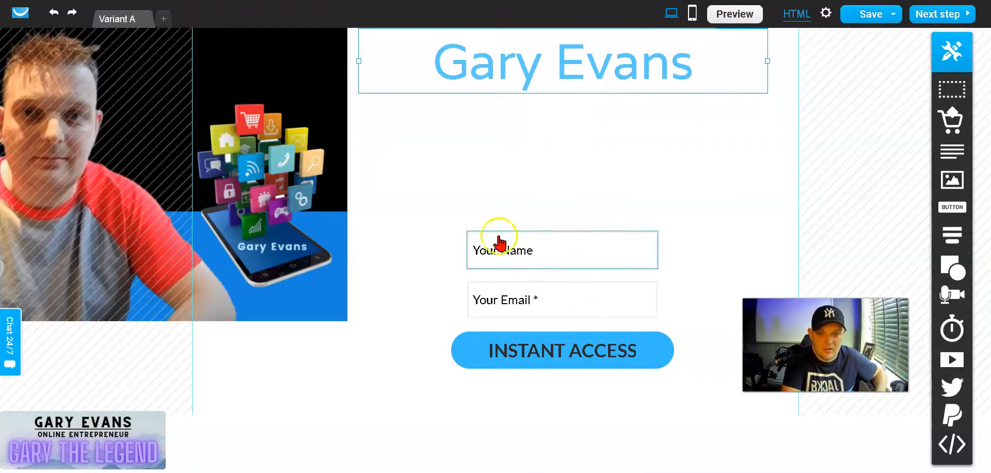
click(505, 188)
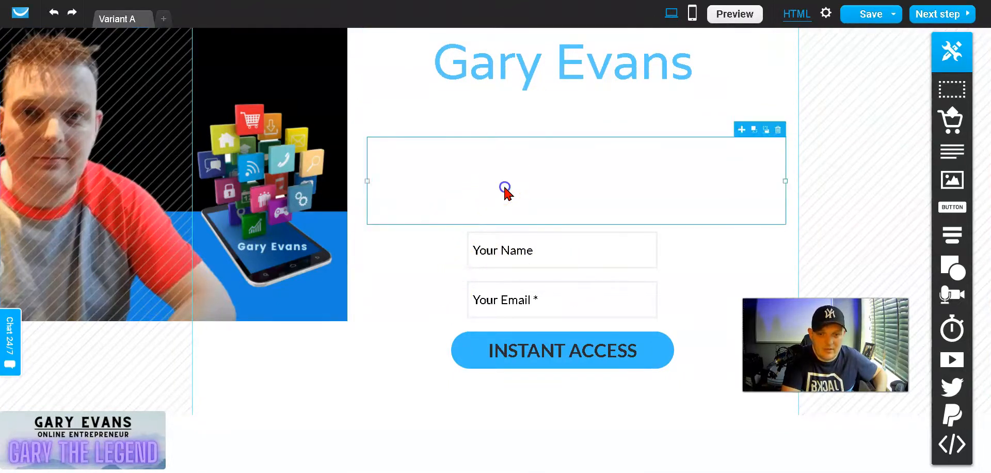
double_click(568, 148)
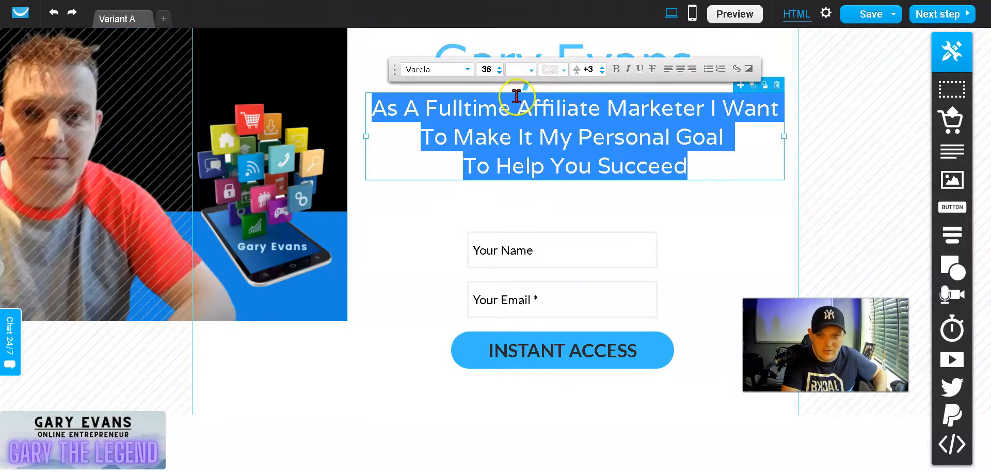
click(529, 69)
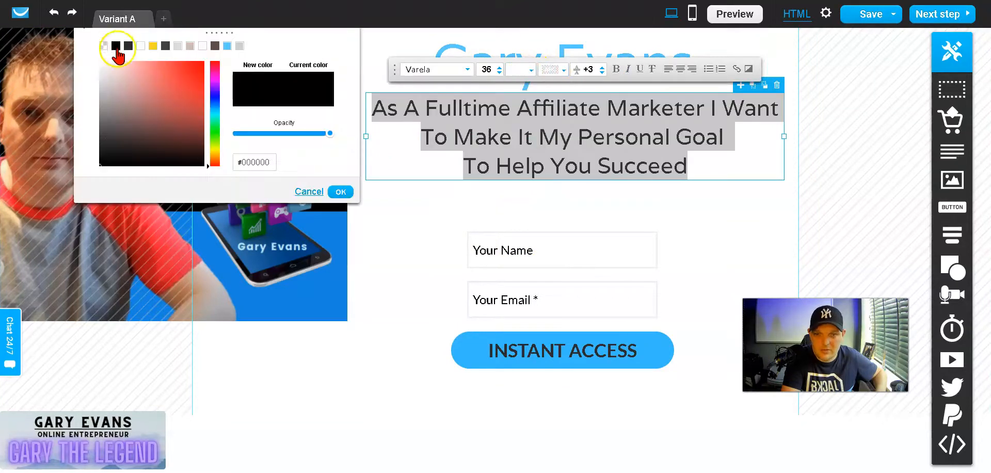
click(115, 47)
Move the sign-up form's fields and INSTANT ACCESS button up together to just below the description.
click(567, 206)
key(Up)
key(Up)
key(Up)
key(Up)
key(Up)
key(Up)
key(Up)
key(Up)
key(Up)
key(Up)
key(Up)
key(Up)
key(Up)
key(Up)
key(Up)
key(Up)
key(Up)
key(Up)
key(Up)
key(Up)
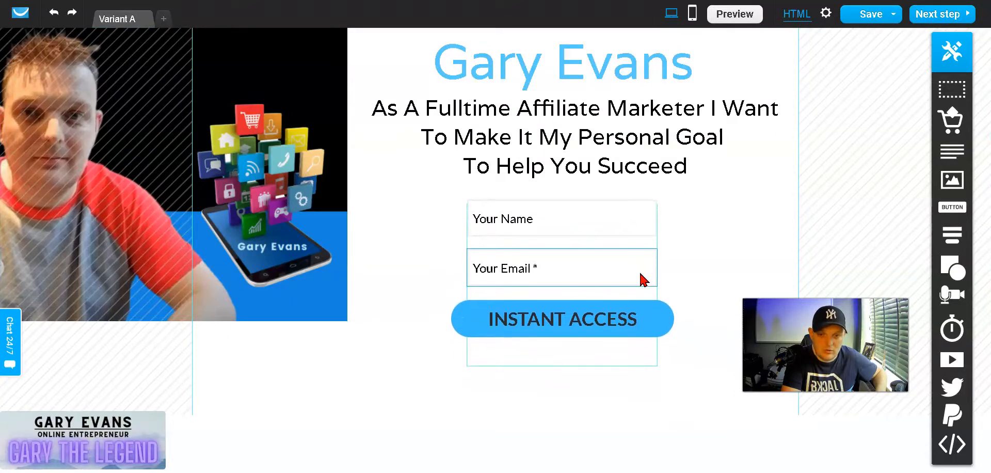
key(Up)
key(Up)
key(Up)
key(Up)
key(Up)
key(Up)
key(Up)
key(Up)
key(Up)
key(Up)
key(Up)
key(Up)
key(Up)
key(Up)
key(Up)
key(Up)
key(Up)
key(Up)
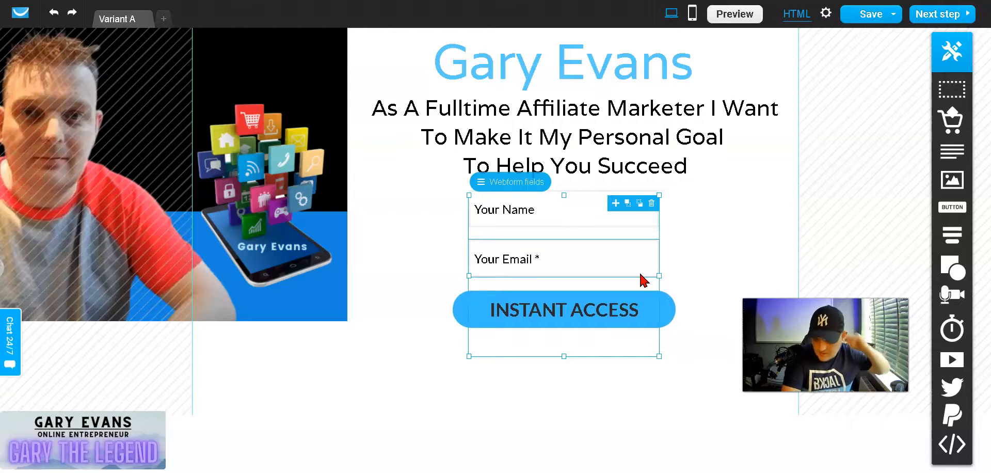
click(435, 373)
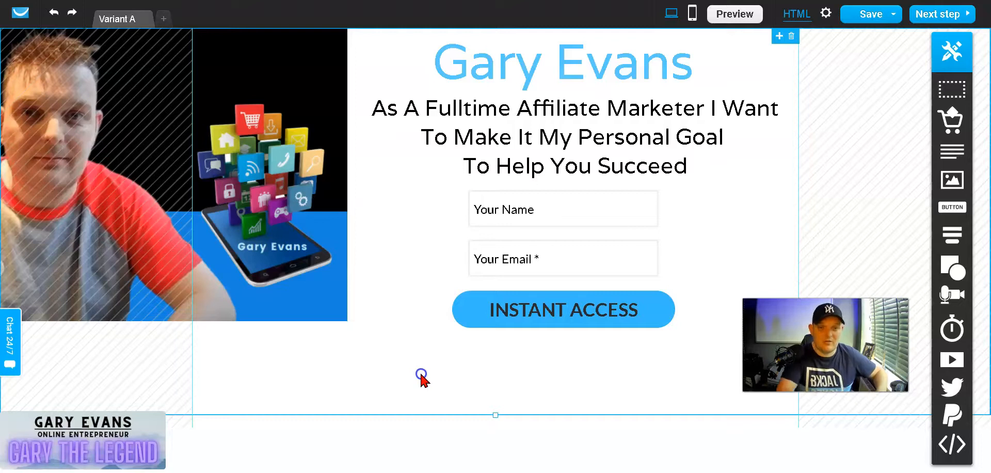
Preview the desktop page and add a second variant of the landing page.
click(746, 13)
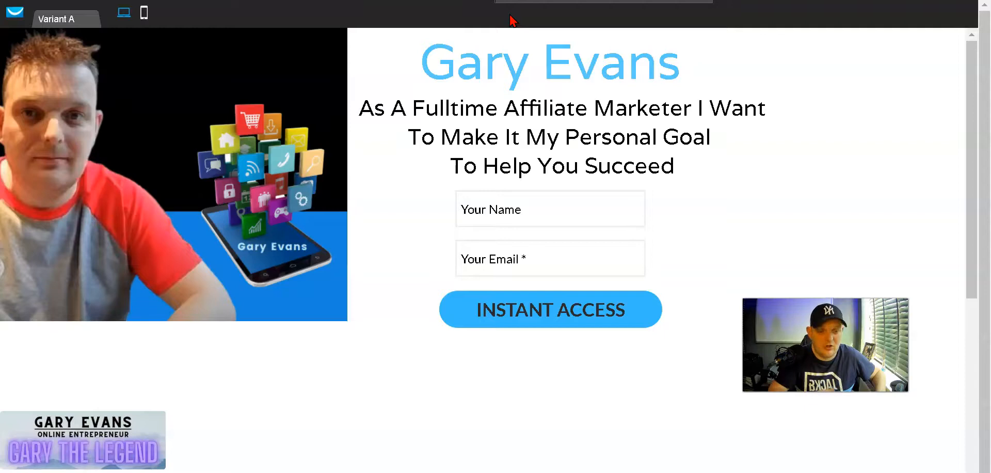
click(510, 15)
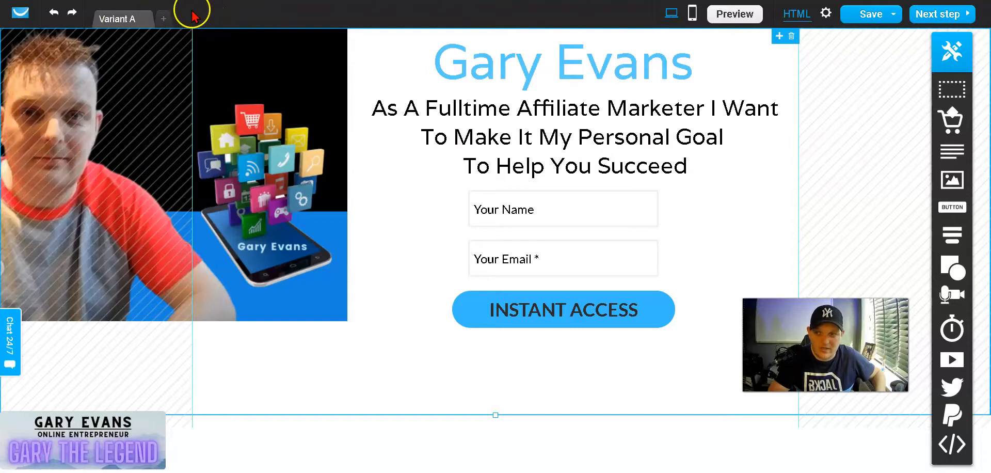
click(163, 19)
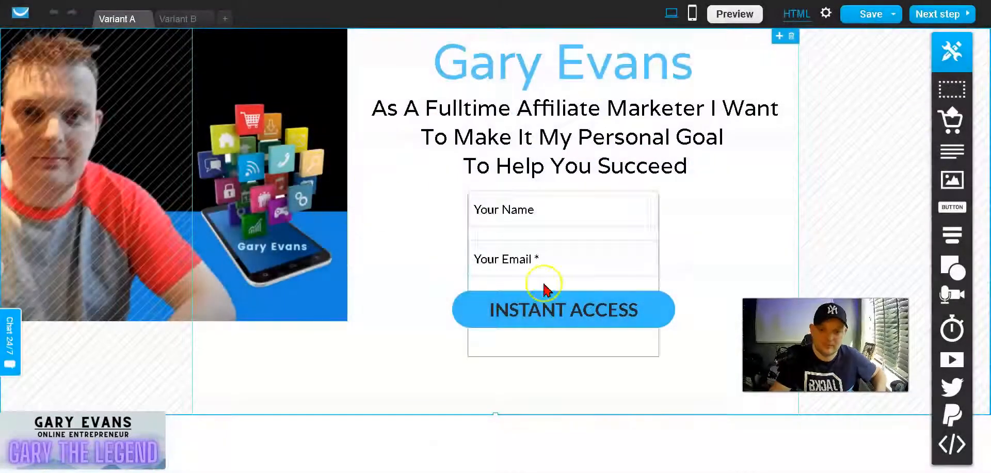
Add a new button below INSTANT ACCESS in Variant A and widen it on both sides to match.
click(618, 303)
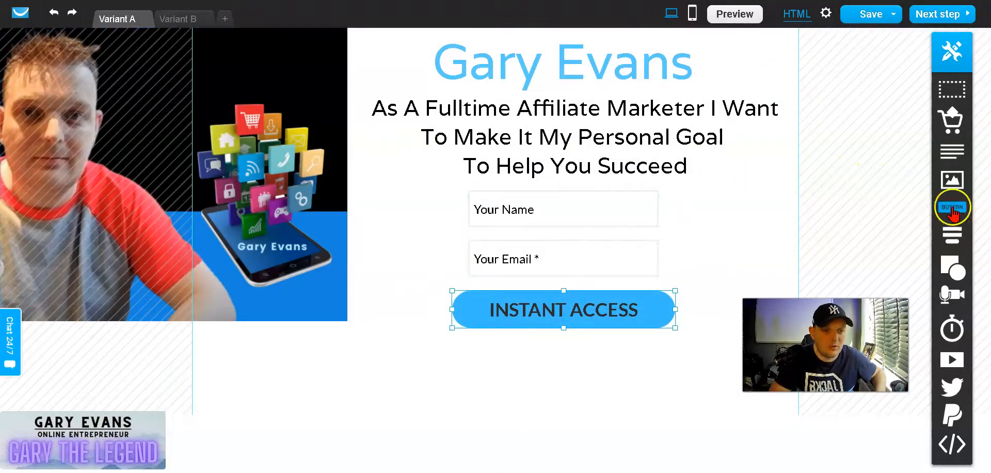
drag(956, 207, 565, 369)
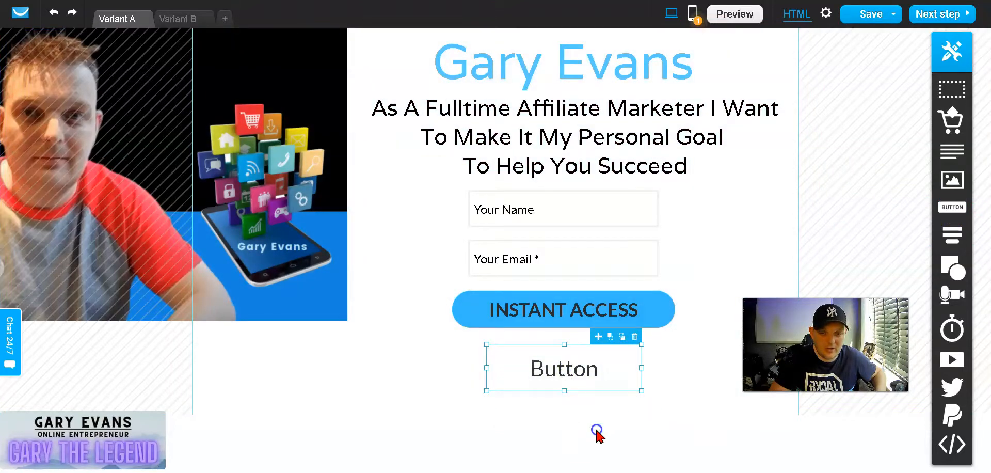
drag(643, 368, 674, 368)
drag(486, 369, 453, 378)
Set the new button's fill colour to bright green.
click(566, 381)
double_click(565, 378)
click(693, 323)
click(555, 255)
click(540, 203)
Replace the green button's label with MY FREE EBook.
click(609, 369)
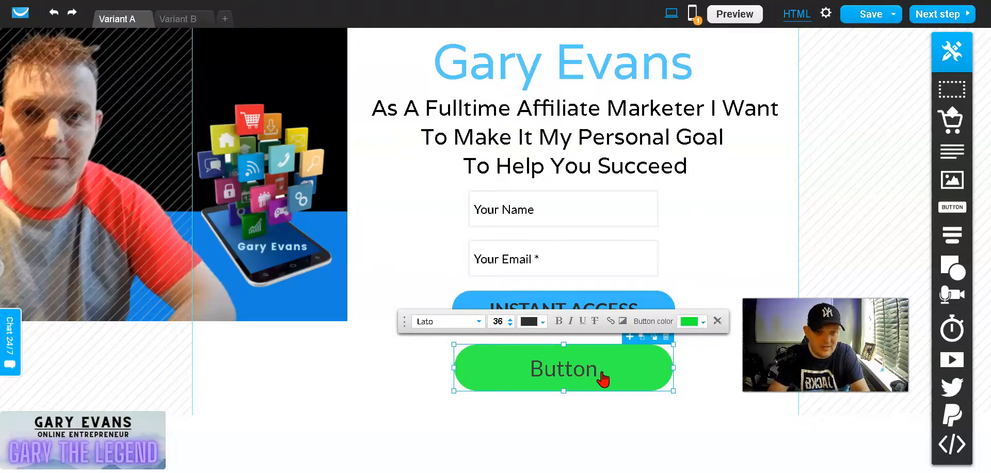
key(BackSpace)
key(BackSpace)
key(BackSpace)
key(BackSpace)
key(BackSpace)
key(BackSpace)
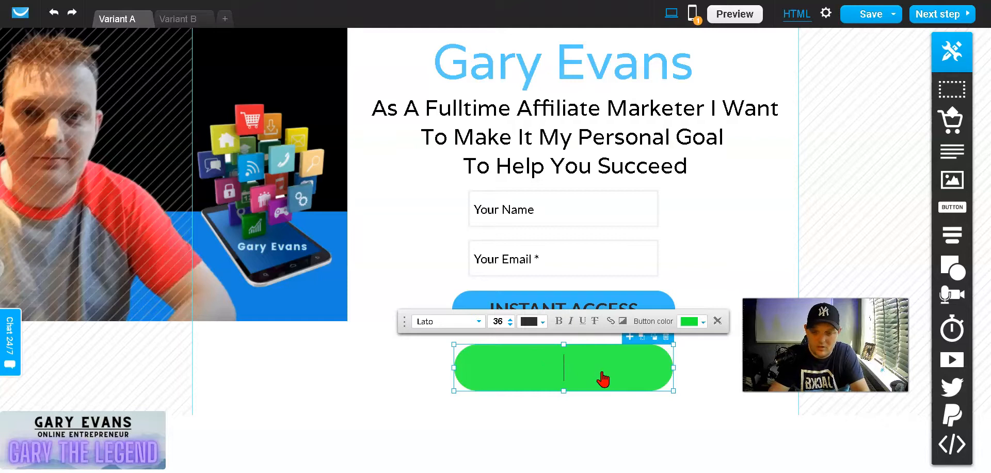
text(M)
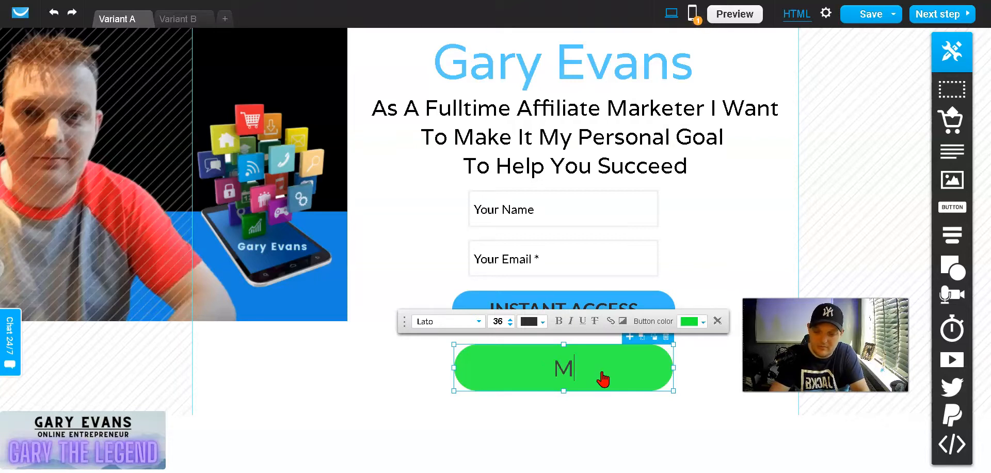
text(Y FREE)
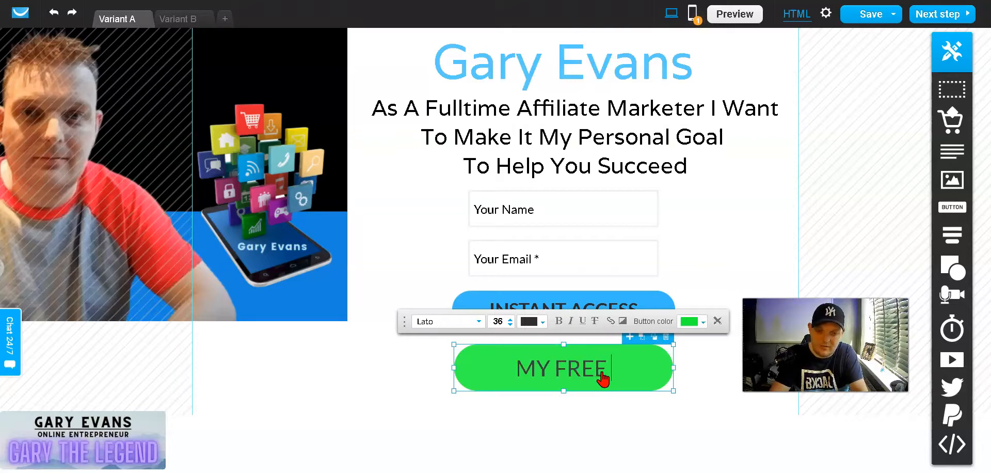
text( EBook)
click(409, 375)
click(376, 394)
click(610, 370)
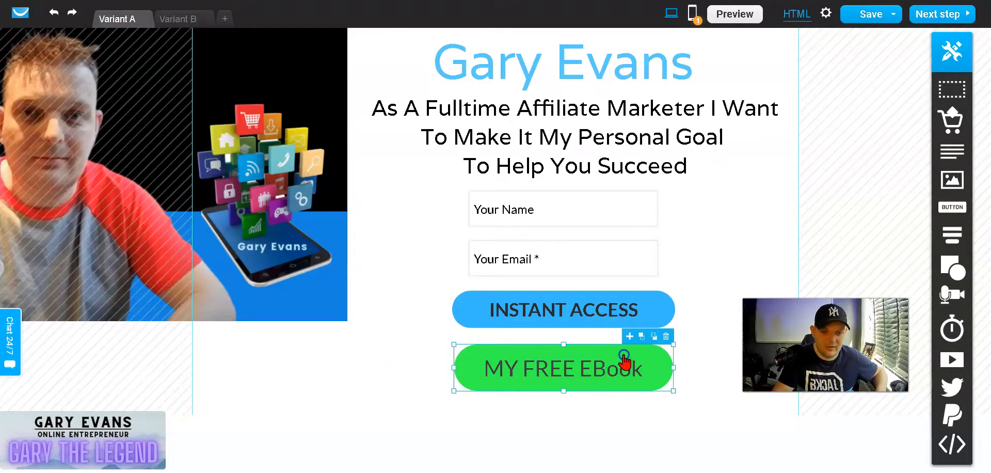
Examine the link settings of the green button's text and leave them without adding a link.
double_click(624, 362)
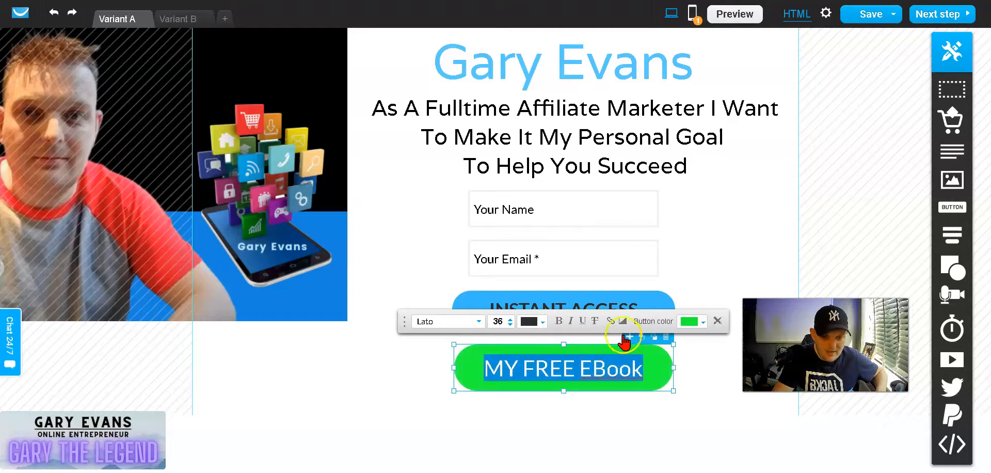
click(609, 321)
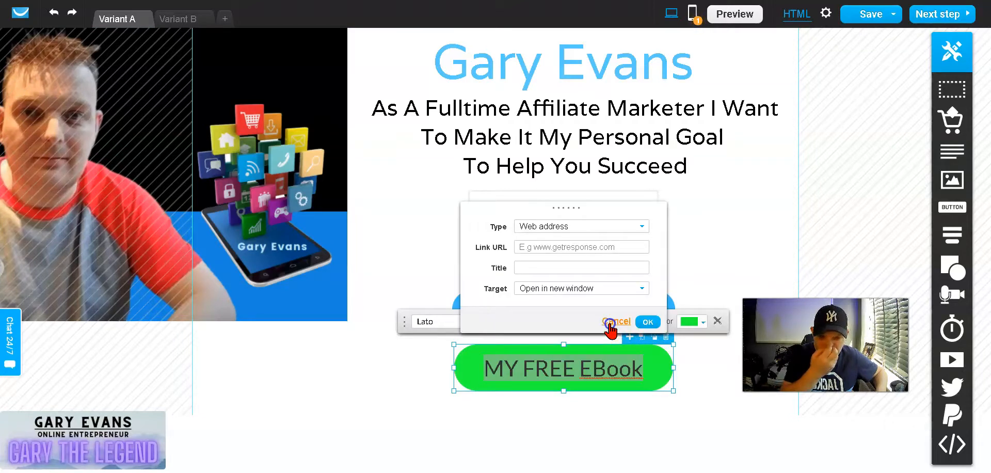
click(533, 248)
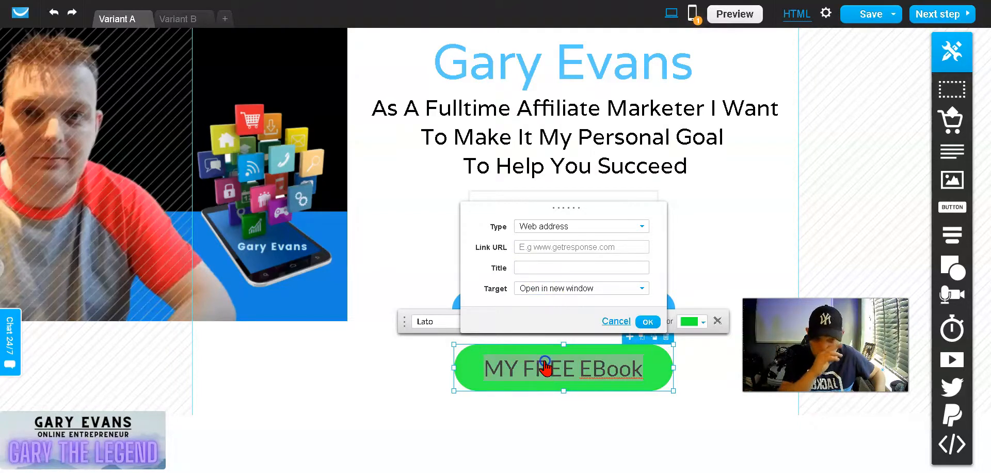
click(617, 322)
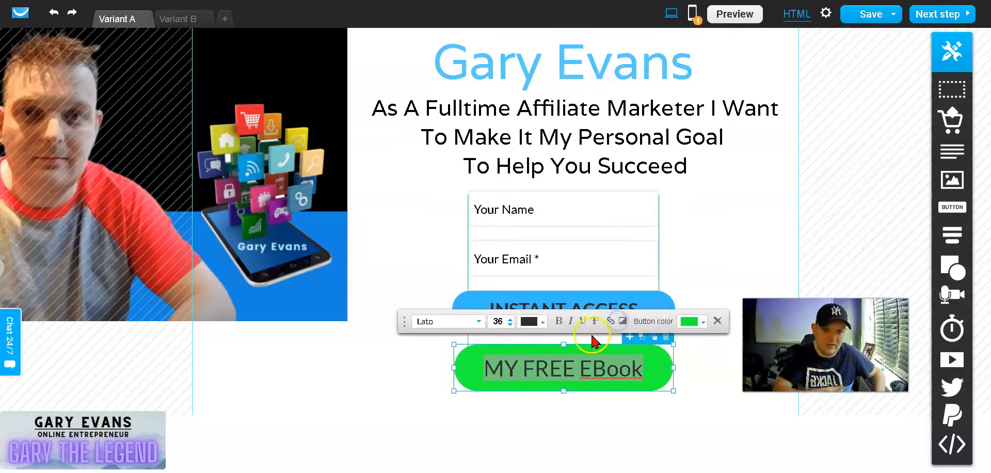
Delete the green MY FREE EBook button below INSTANT ACCESS.
click(705, 368)
click(645, 382)
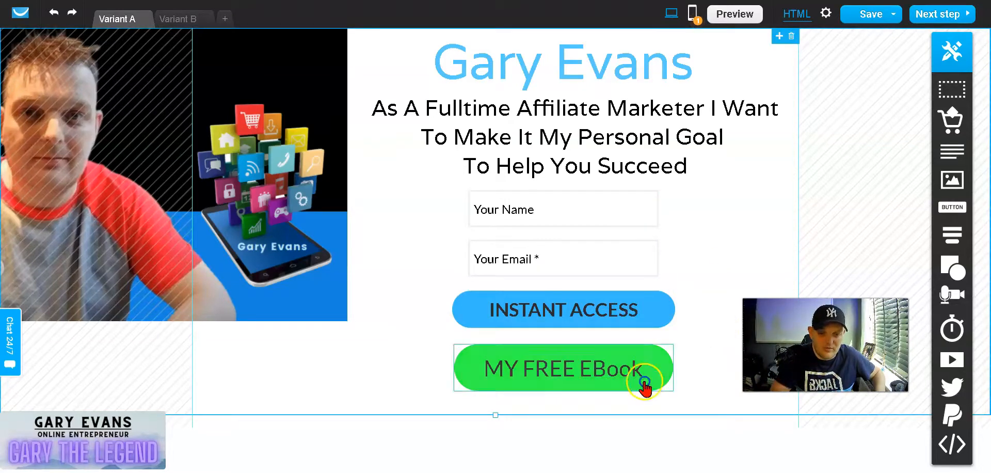
key(Delete)
Save the landing page design and proceed to the landing page settings.
mouse_move(849, 23)
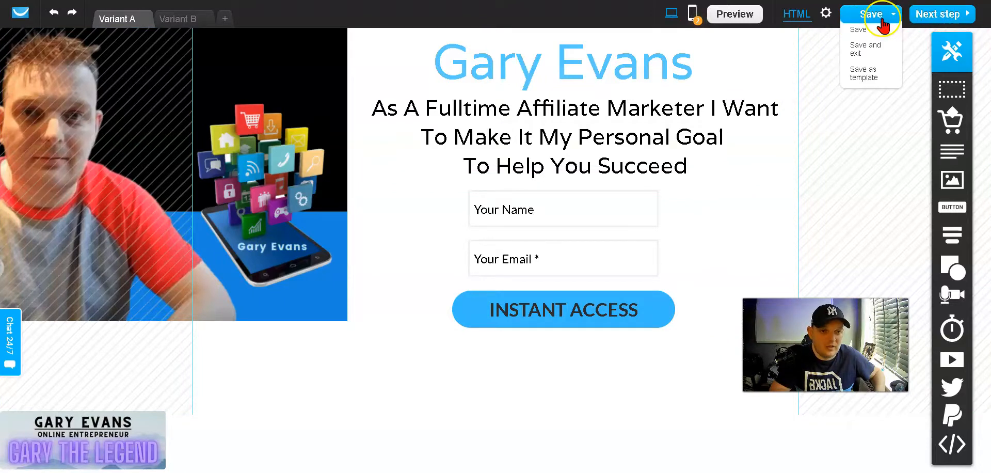
click(855, 32)
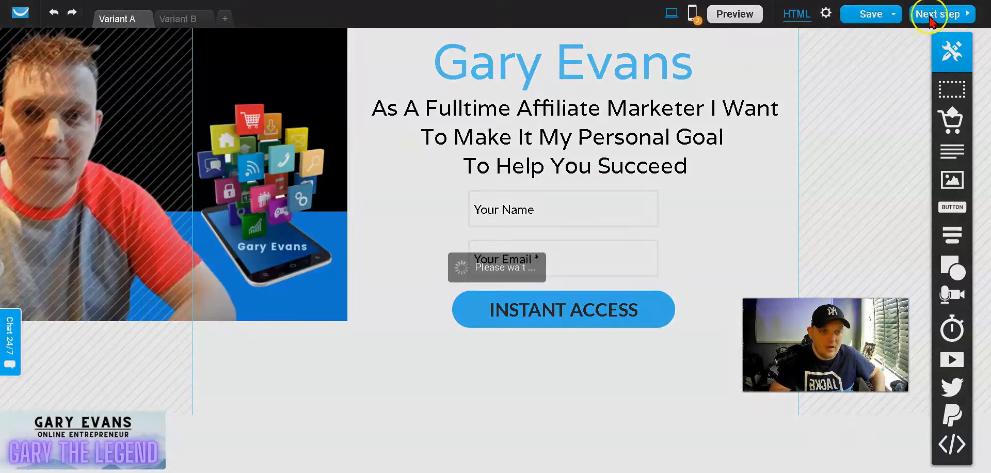
click(934, 15)
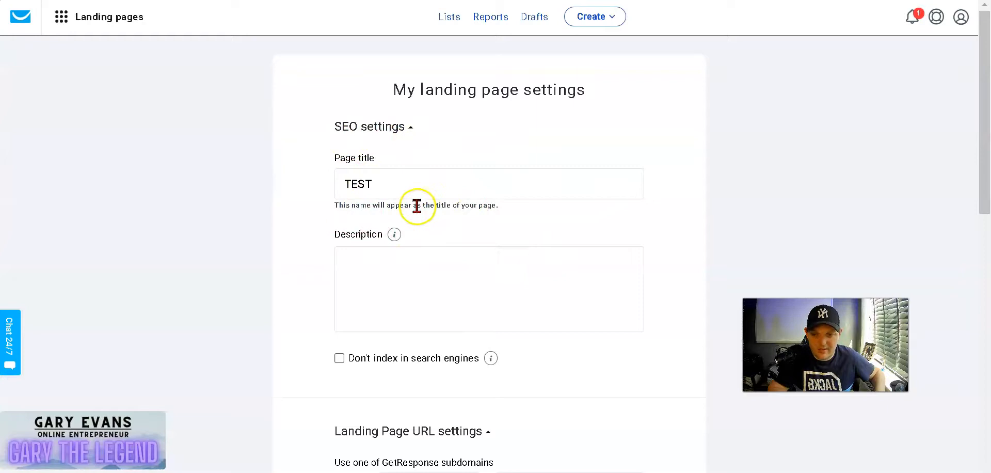
Turn off Confirmed opt-in in the landing page's subscription settings.
scroll(522, 227, down, 3)
scroll(529, 232, down, 1)
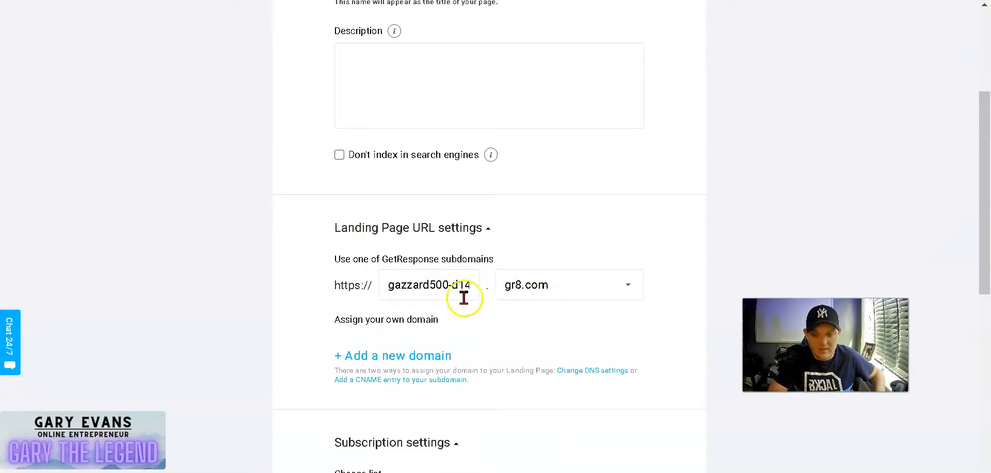
scroll(472, 285, down, 1)
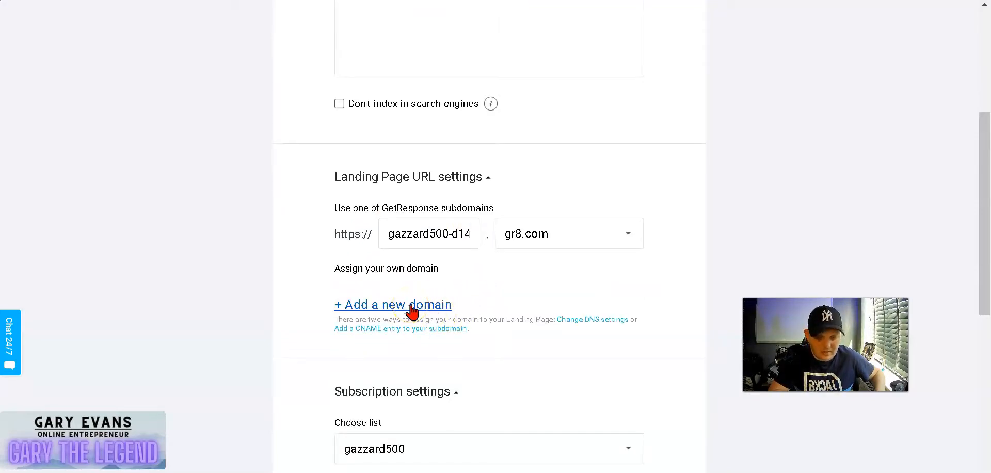
scroll(489, 303, down, 3)
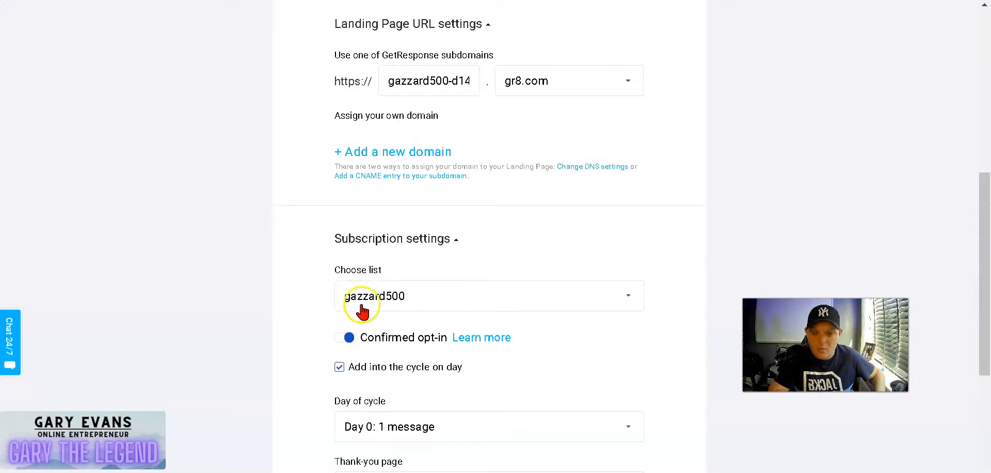
click(345, 341)
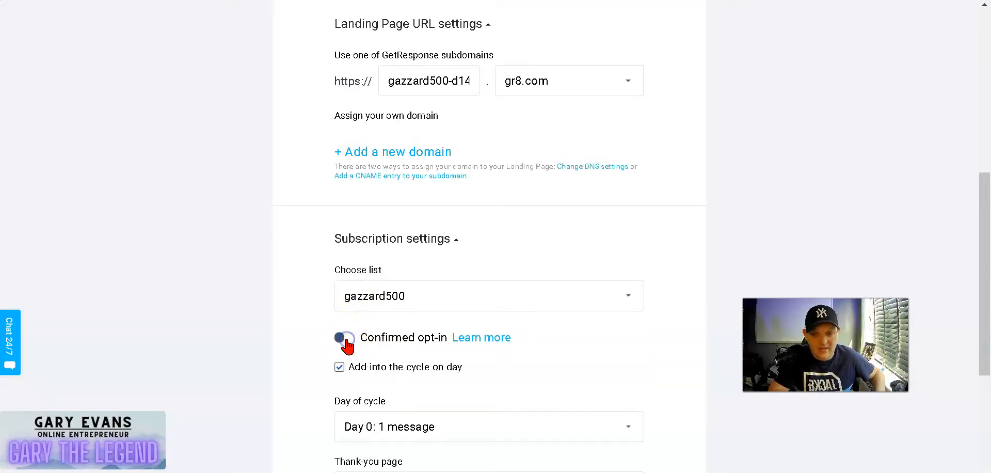
click(346, 341)
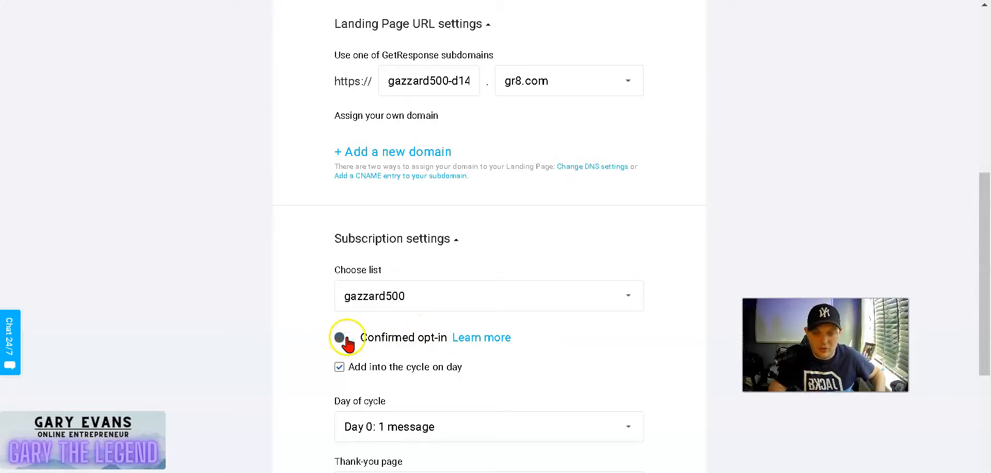
Check the available Day of cycle options and save the landing page settings without publishing.
scroll(533, 353, down, 3)
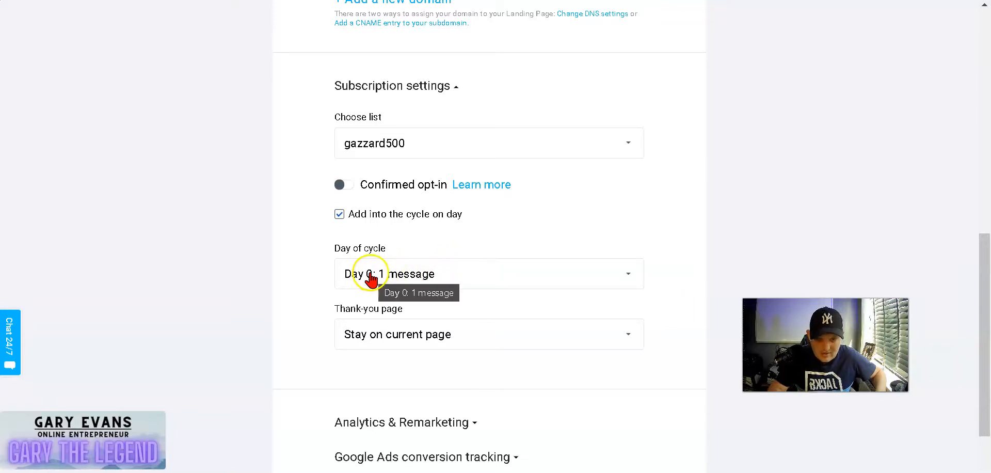
click(614, 272)
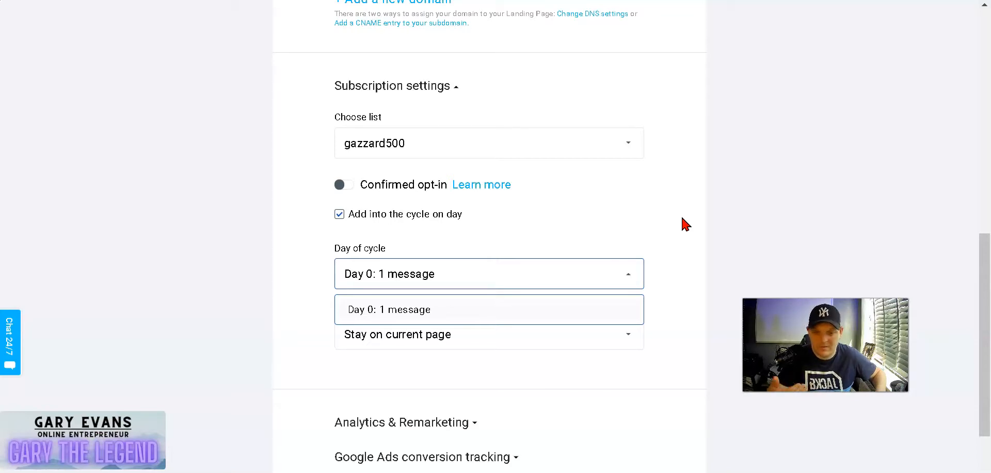
scroll(614, 287, down, 2)
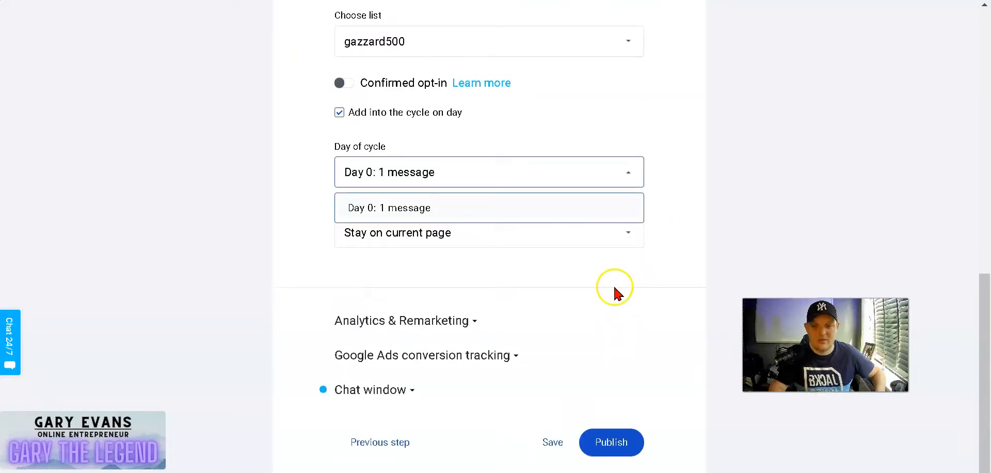
scroll(614, 284, down, 1)
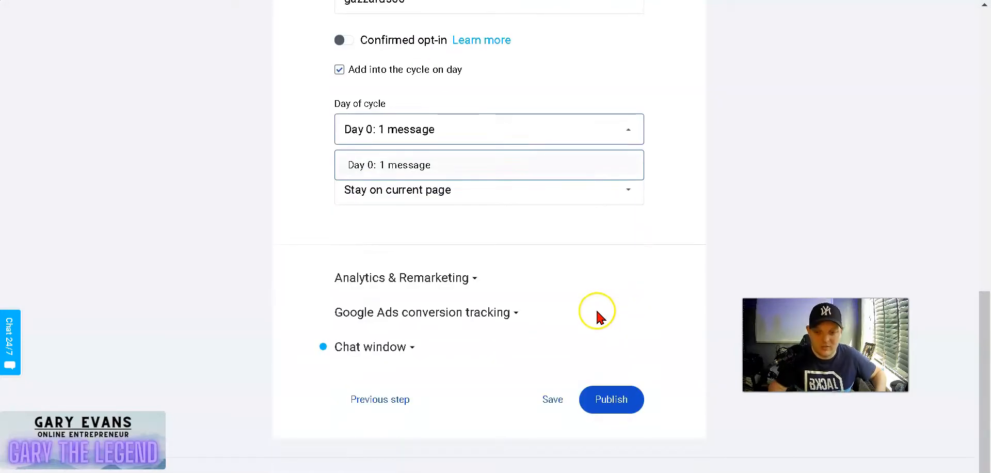
click(545, 400)
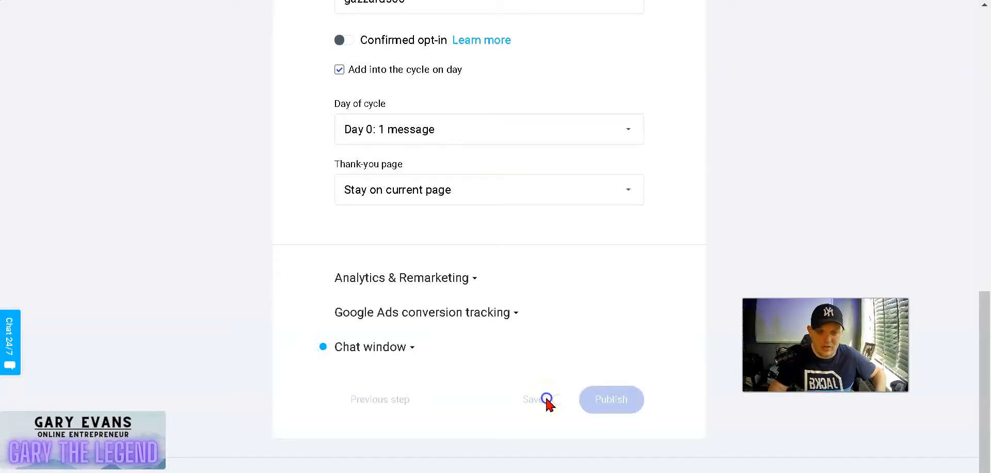